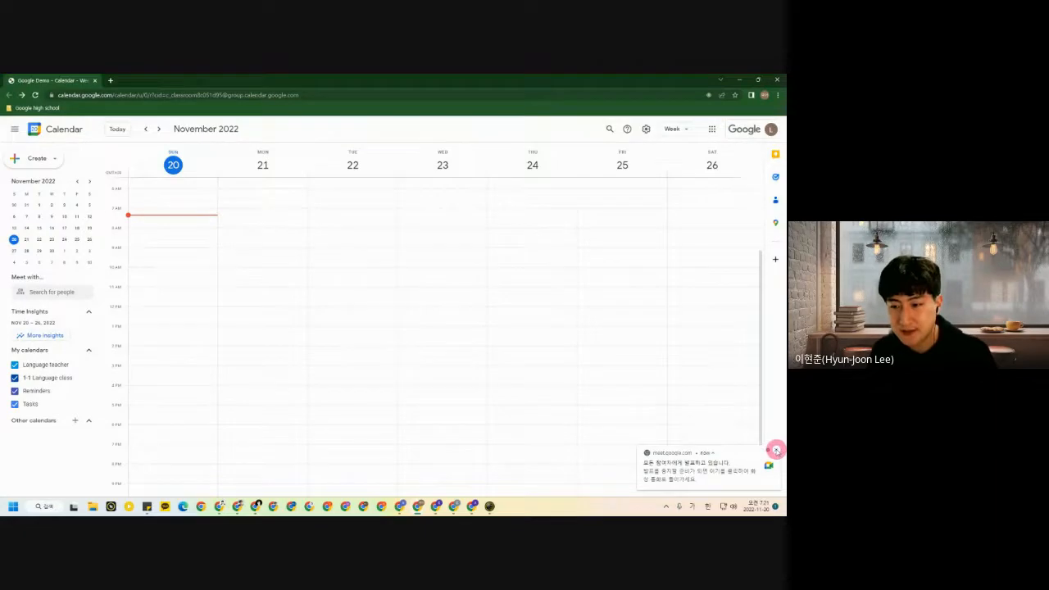
Display the English1 teacher's and English3 teacher's schedules together through the people search.
left_click(770, 448)
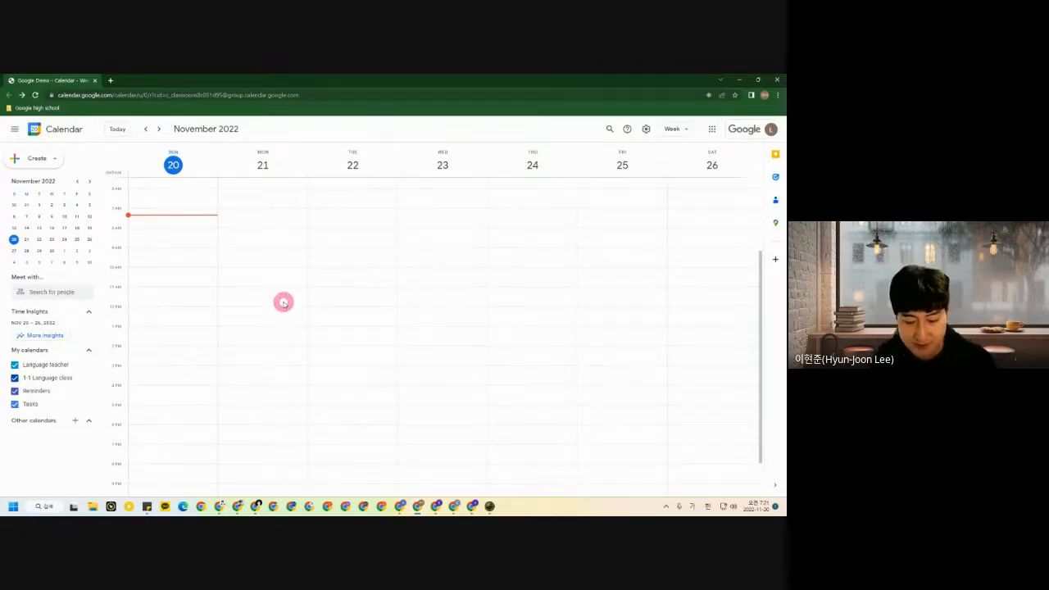
left_click(49, 293)
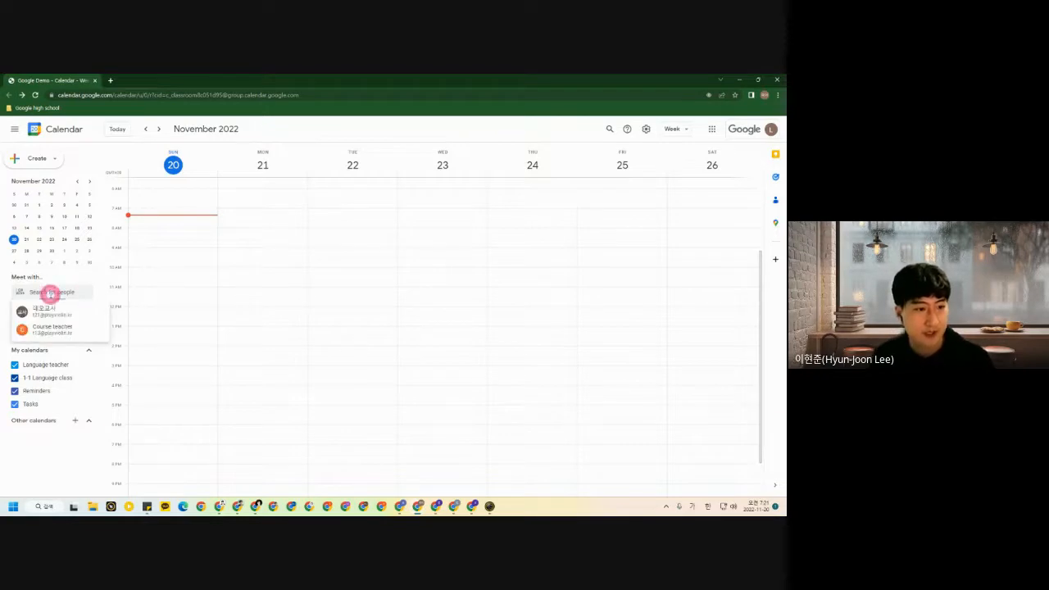
type("크")
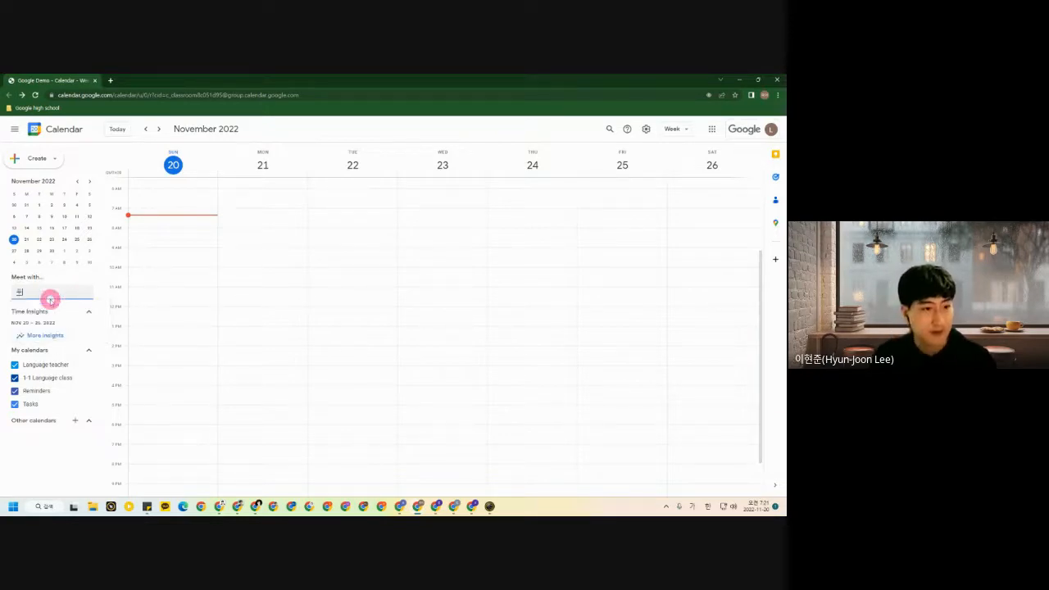
key("BackSpace")
key("Hangul")
type("eng")
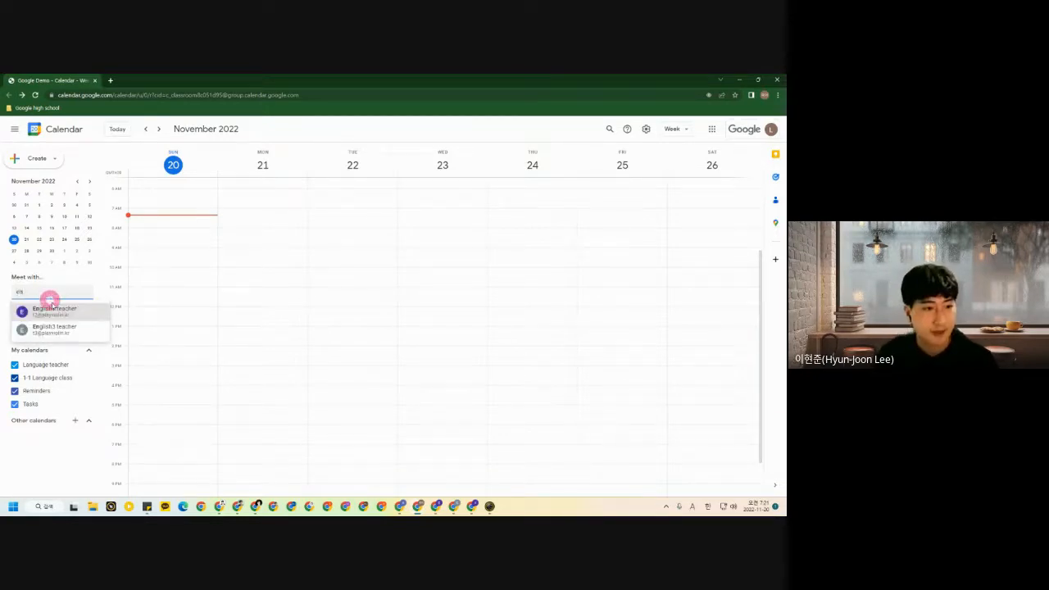
left_click(51, 311)
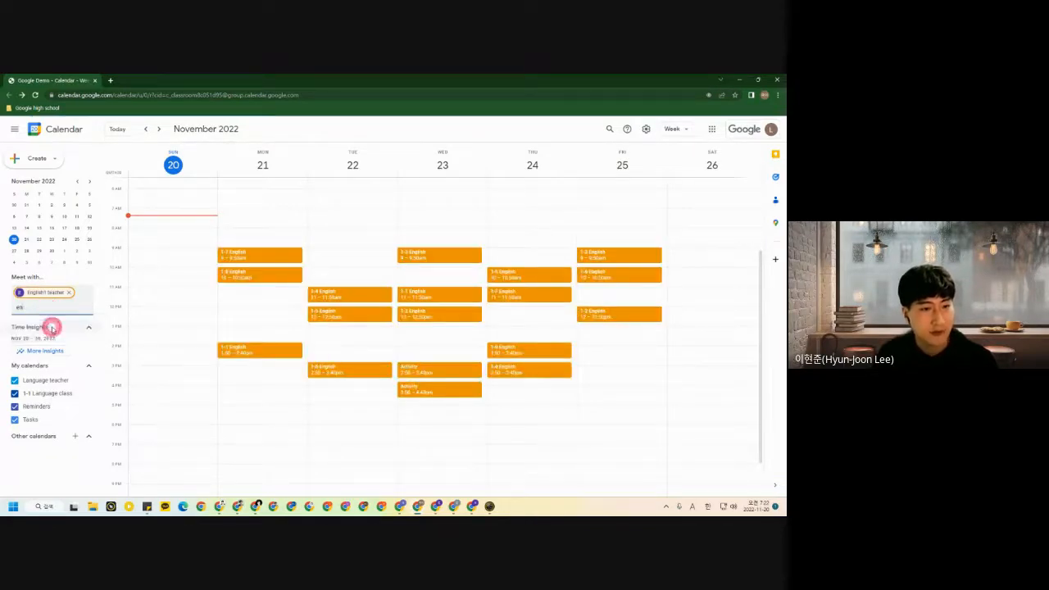
left_click(50, 326)
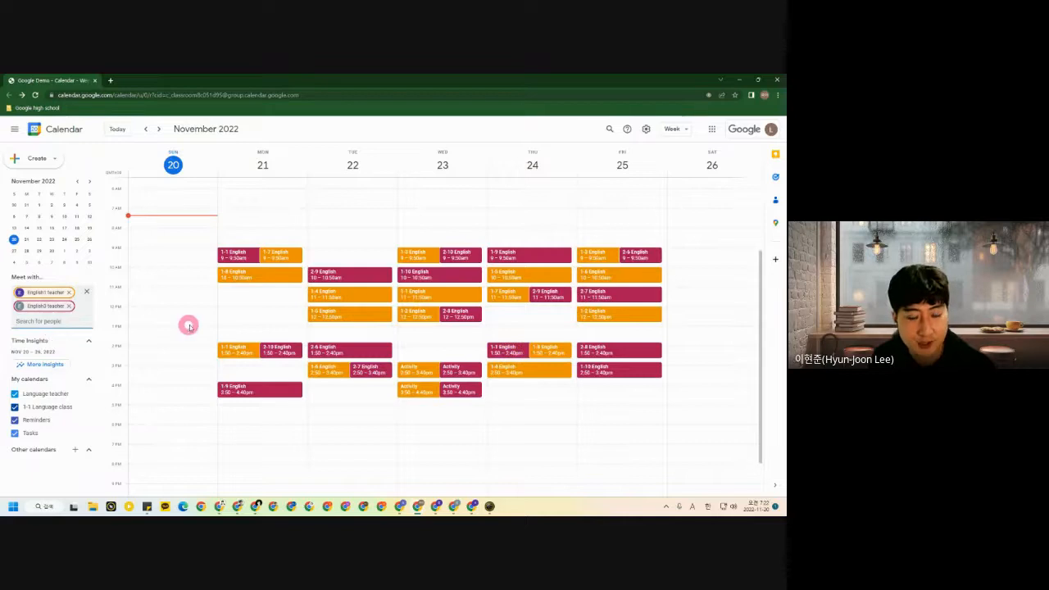
Create an untitled event with both teachers on Monday, November 21, 11:00am–12:00pm, booking the room 별관-2-소회의실 (15).
left_click(275, 303)
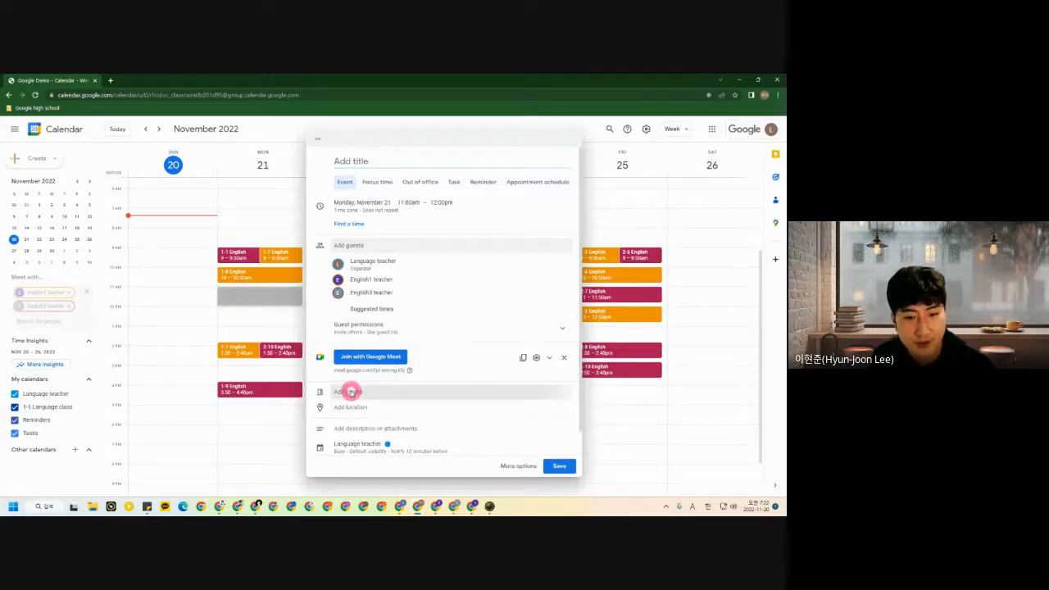
left_click(349, 391)
left_click(352, 319)
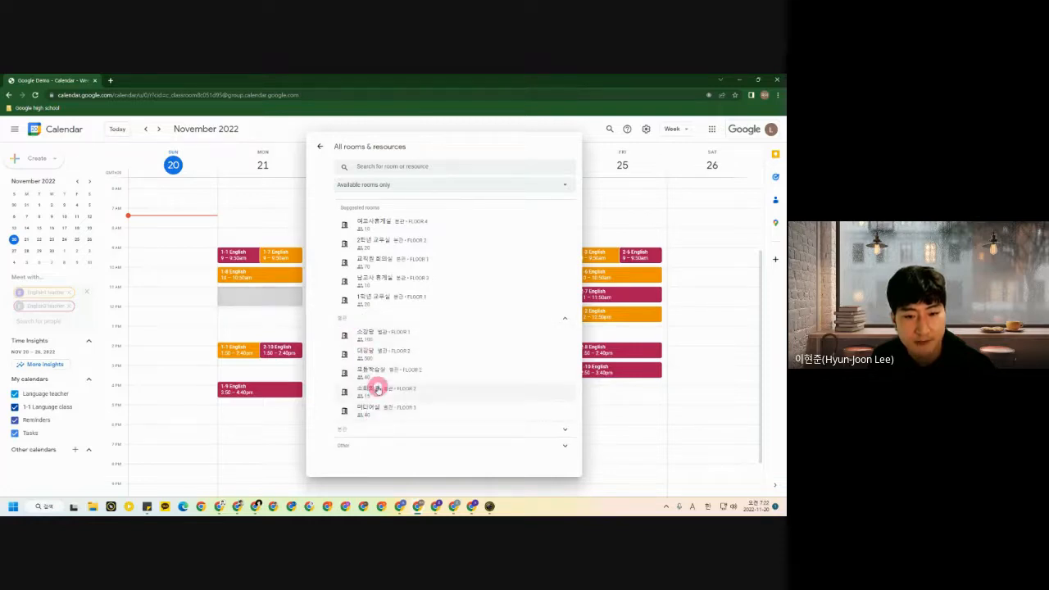
left_click(377, 388)
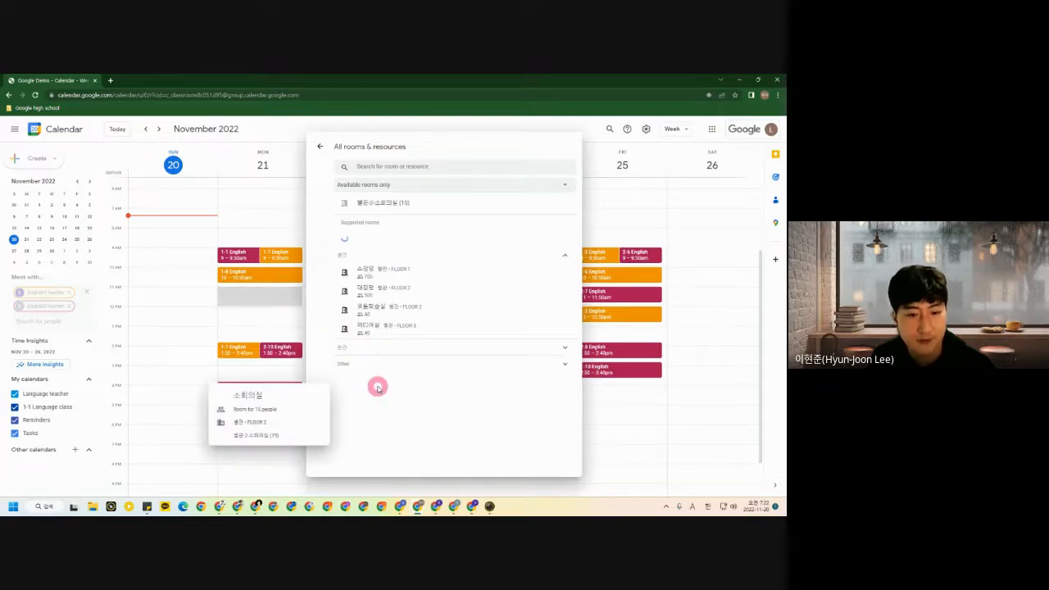
left_click(322, 147)
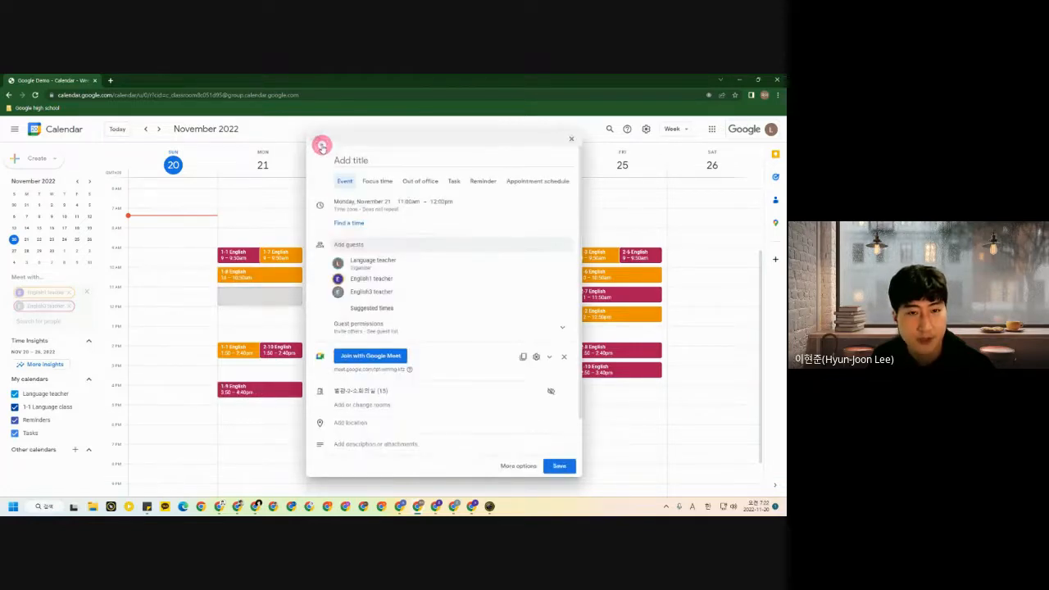
left_click(555, 467)
left_click(437, 321)
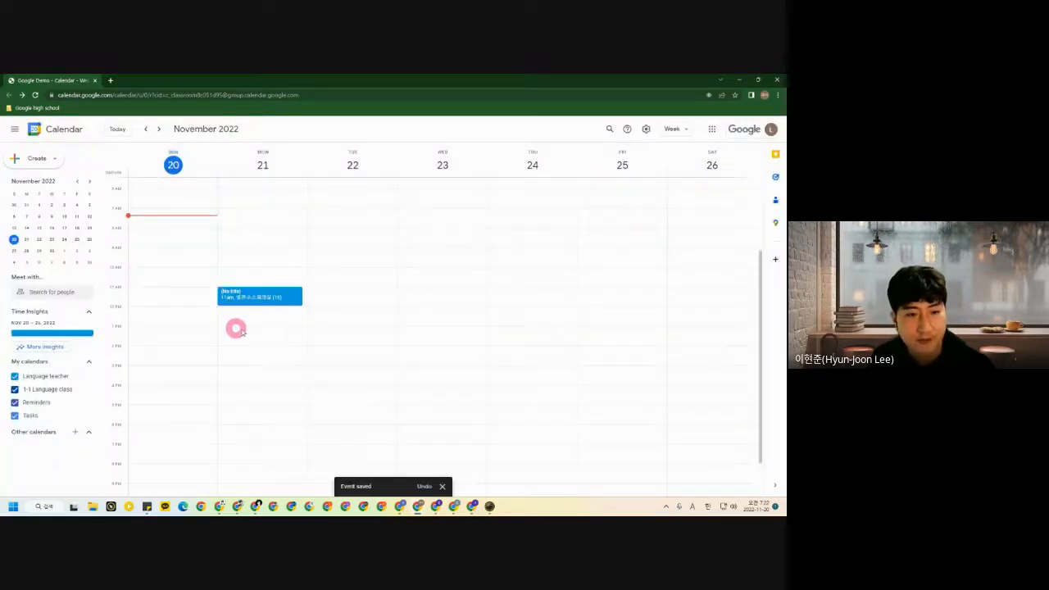
Delete the untitled Monday 11am event without sending cancellation emails to the guests.
left_click(248, 296)
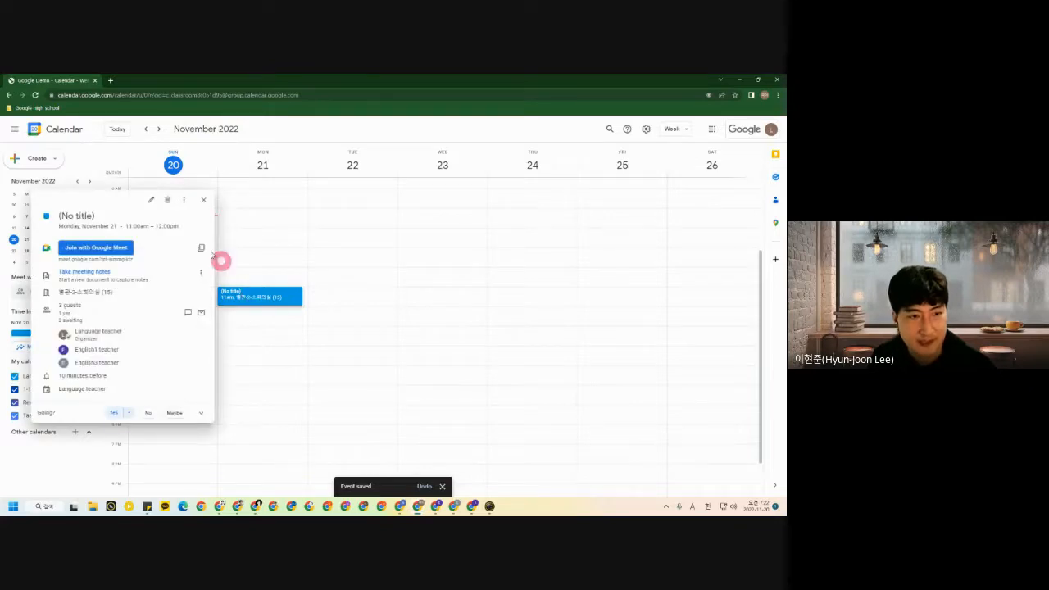
left_click(166, 204)
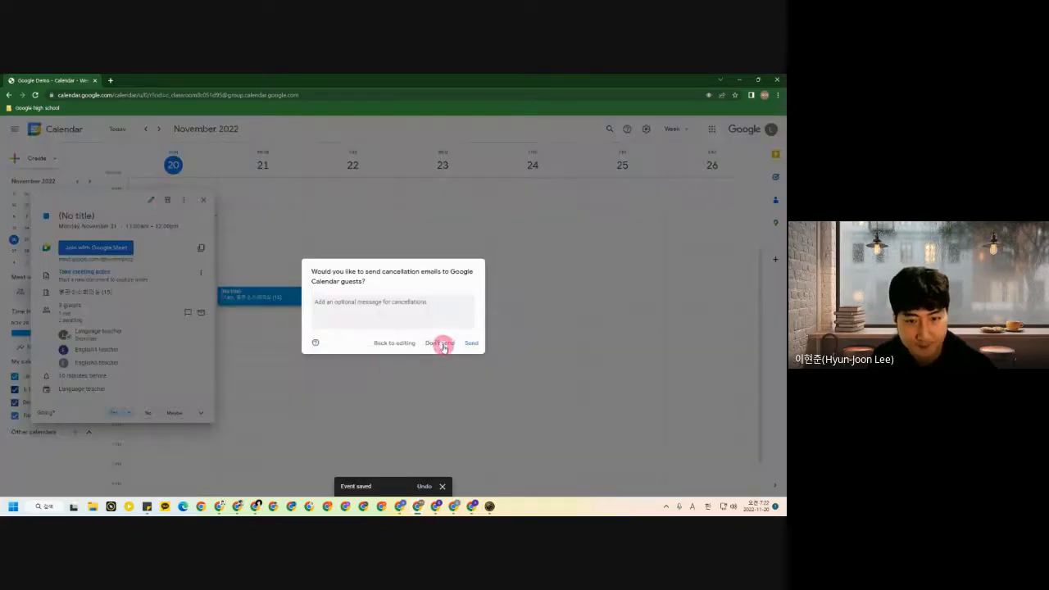
left_click(442, 345)
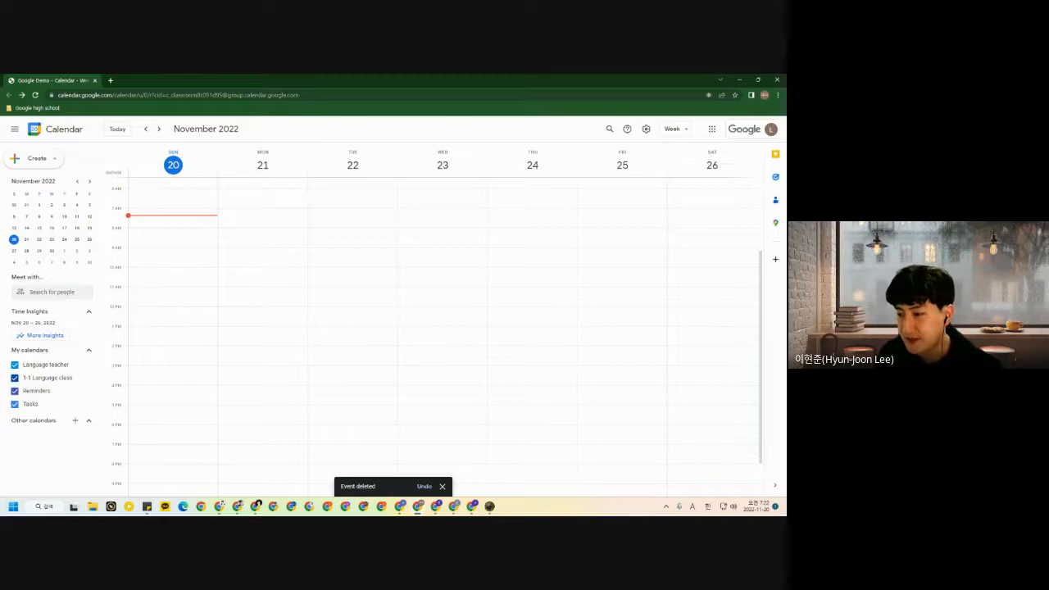
key("Right")
left_click(528, 457)
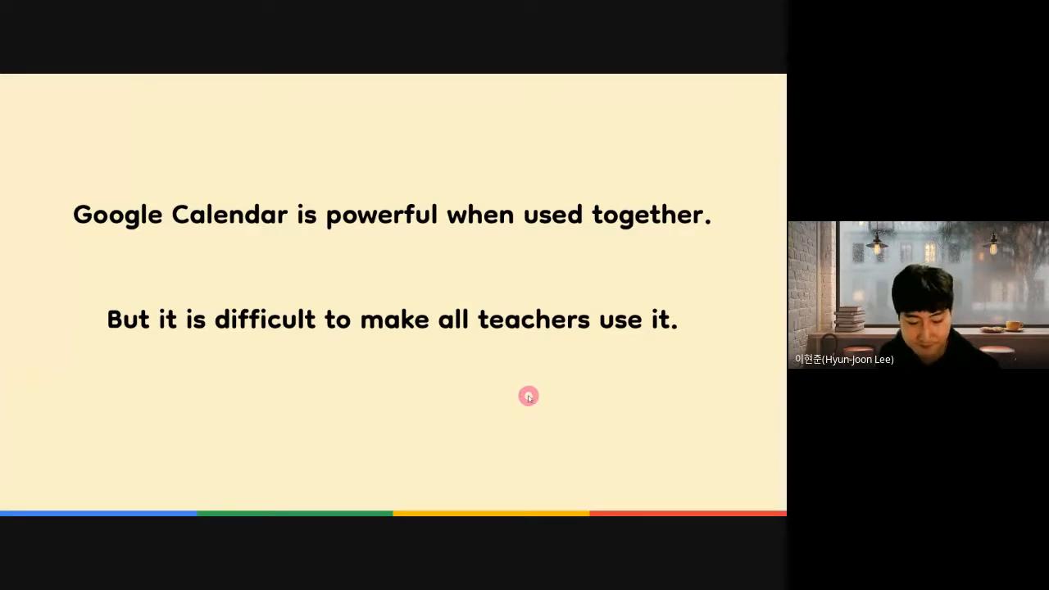
left_click(452, 415)
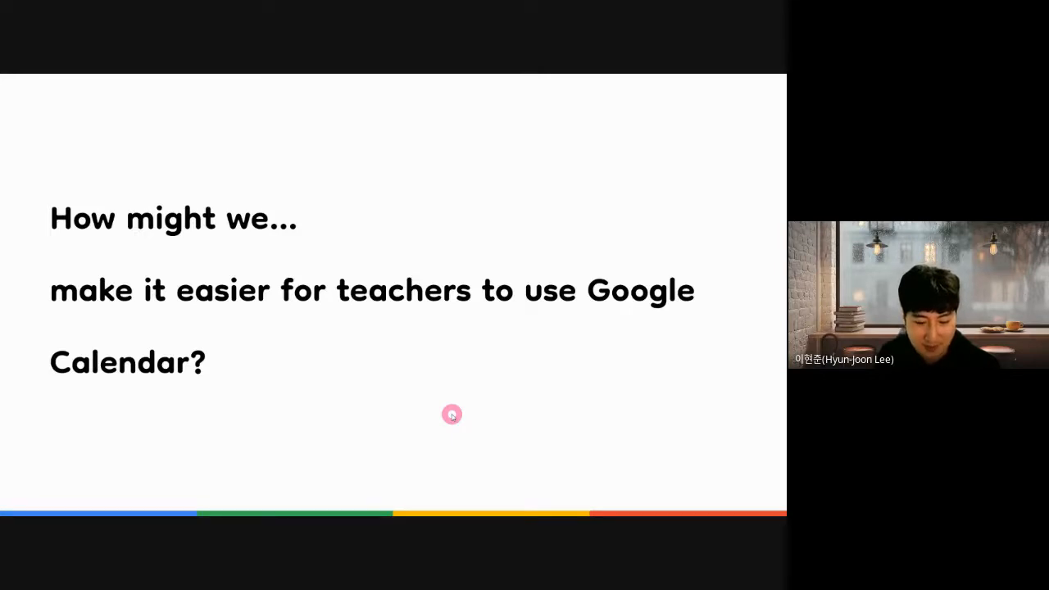
left_click(451, 415)
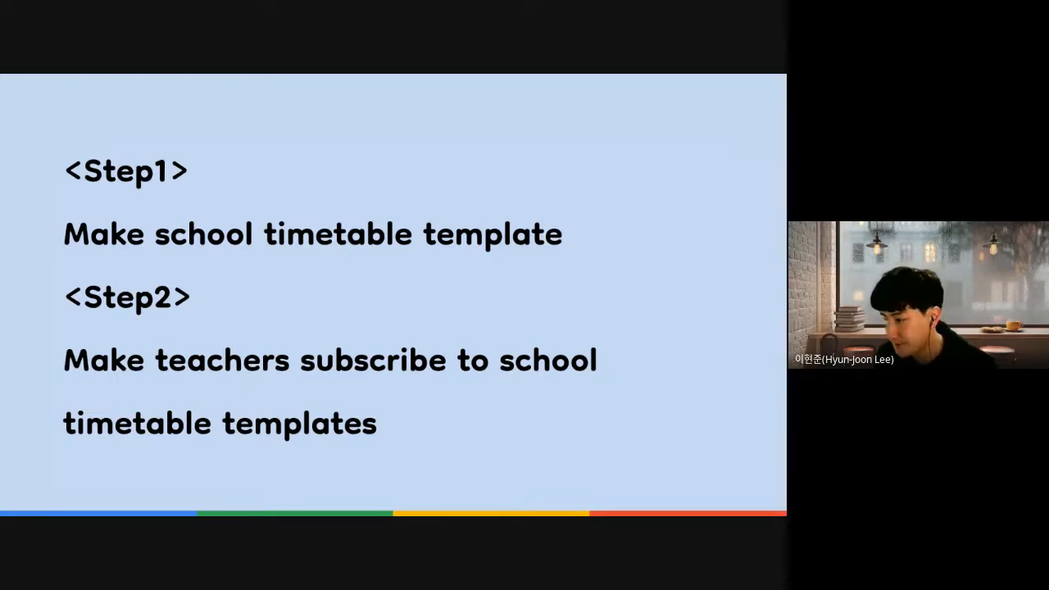
Switch to the calendar holding the timetable template and toggle the weekly 2023 Fall time table off and back on.
key("alt+Tab")
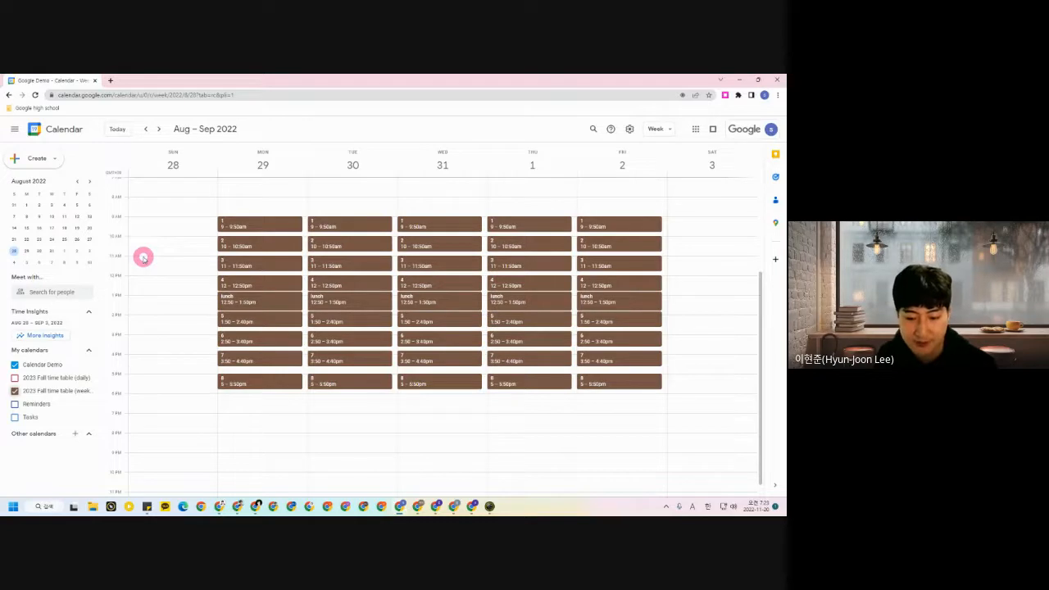
left_click(14, 391)
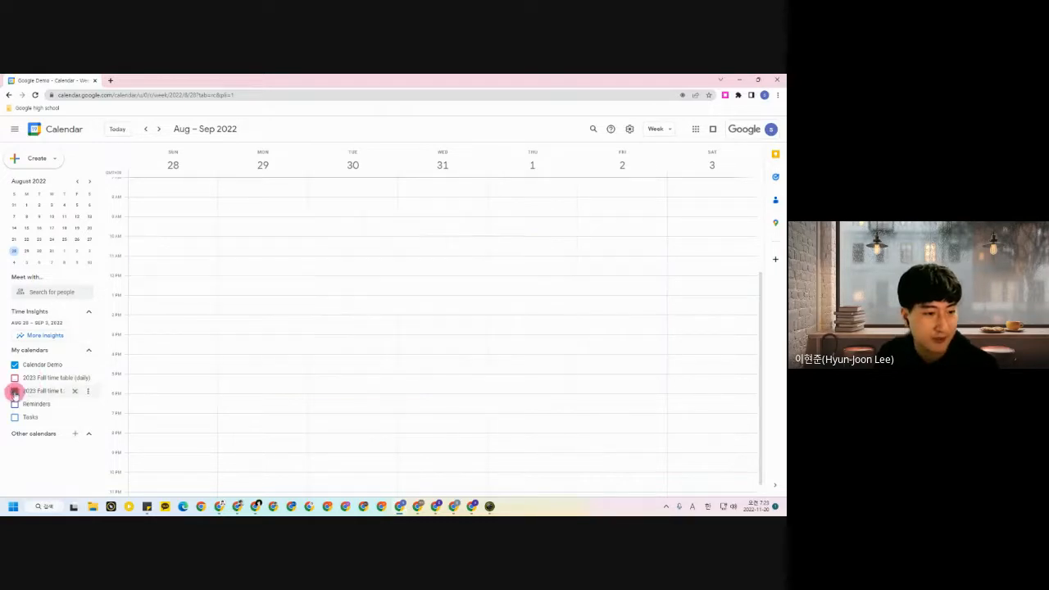
left_click(14, 391)
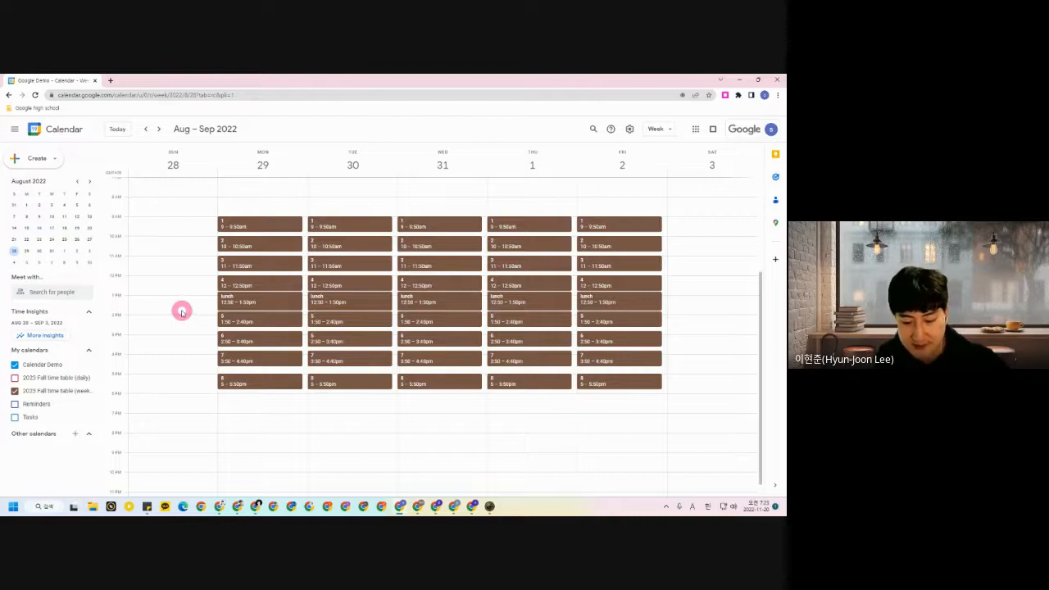
Copy the Tuesday, August 30 period 2 event to the Calendar Demo calendar and title the copy "1-1 Language".
left_click(349, 246)
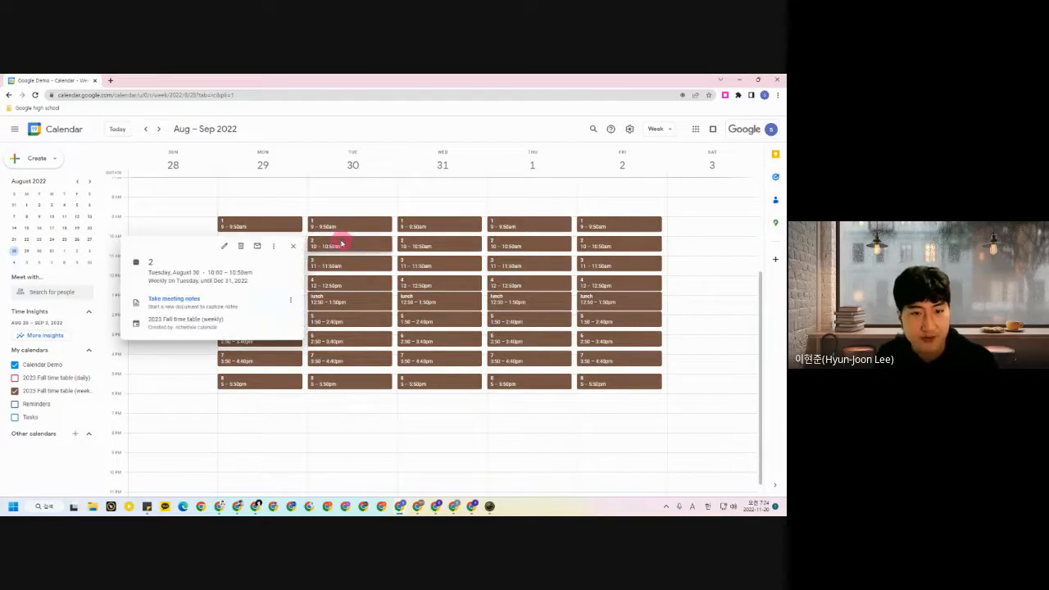
left_click(273, 247)
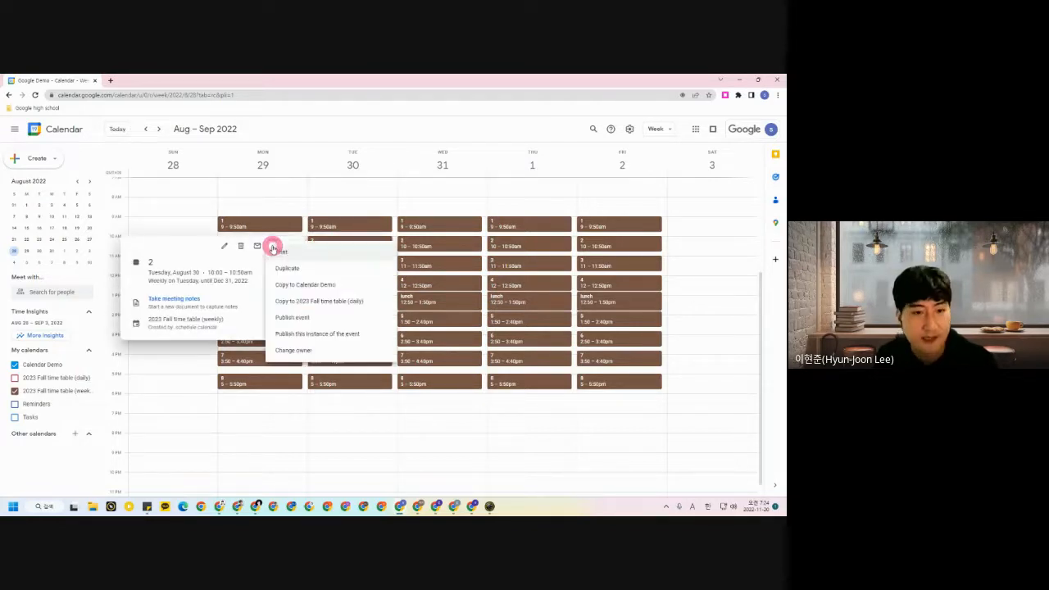
left_click(297, 284)
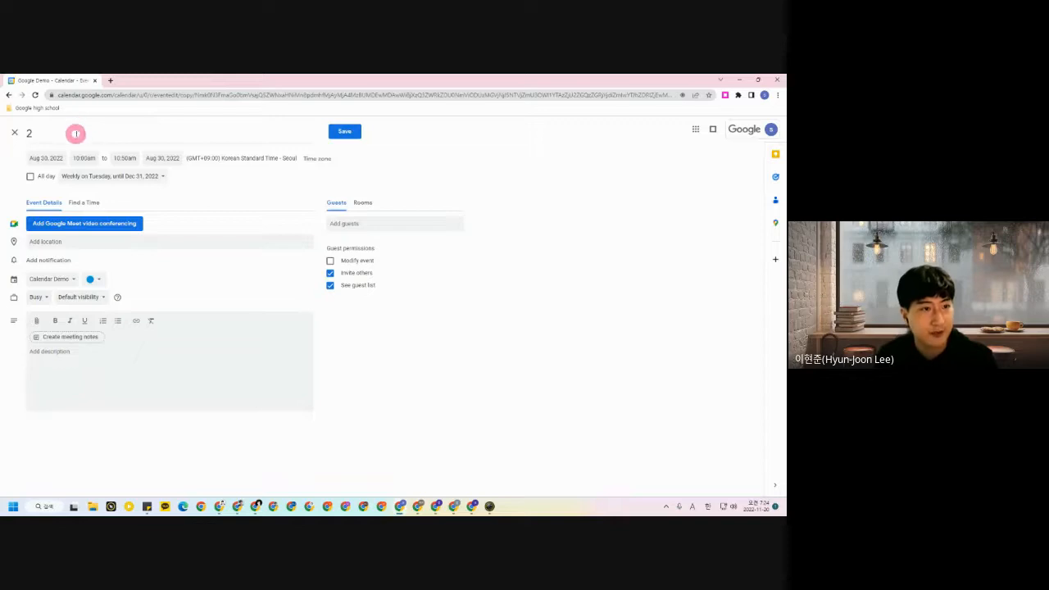
left_click_drag(77, 132, 2, 135)
type("1")
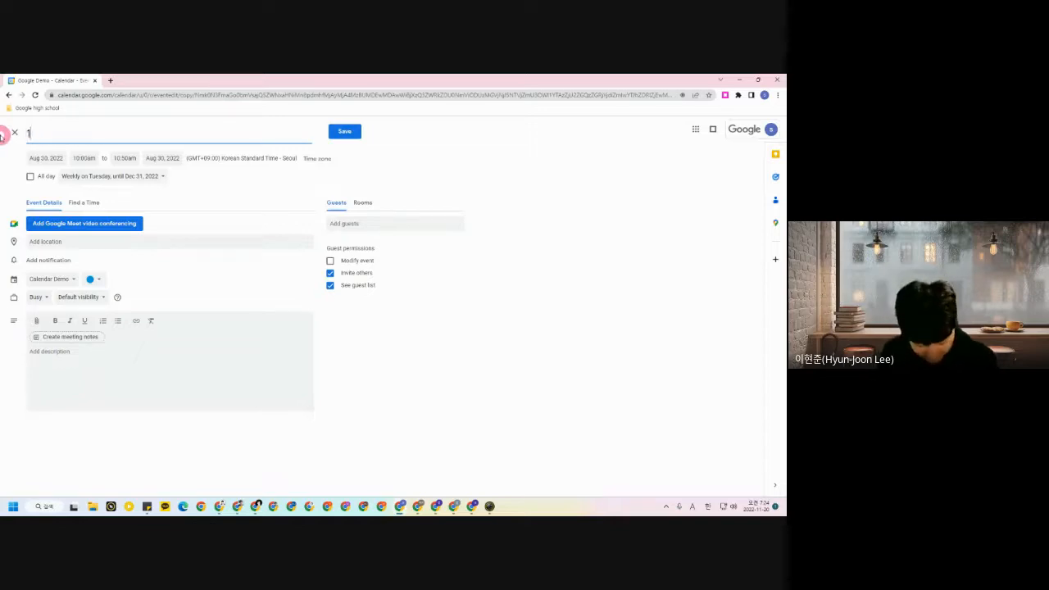
type("-1 Language")
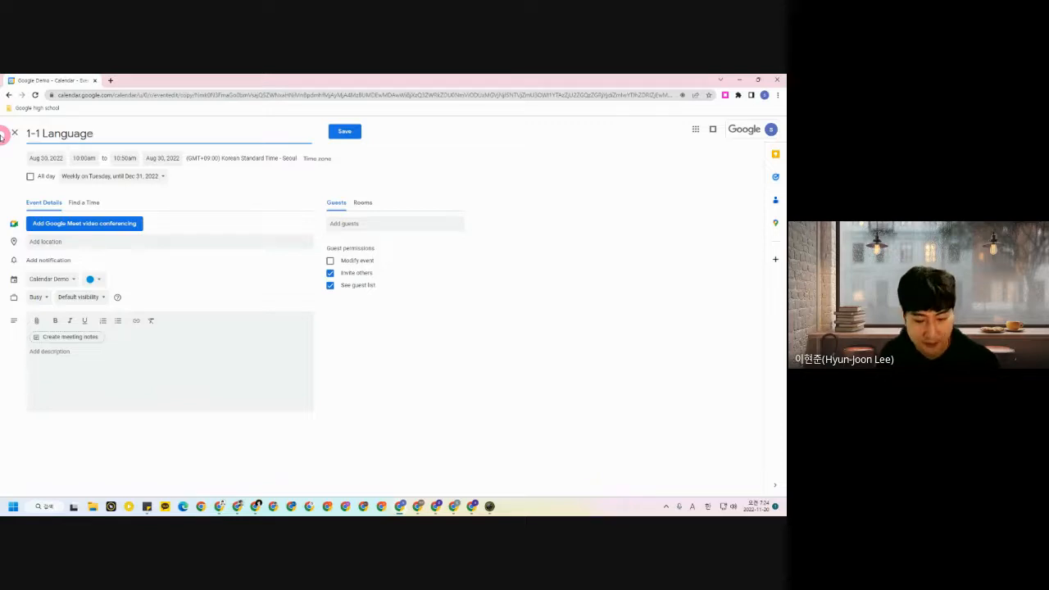
Assign the orange 1-3 colour label to the copied event and change its title to "1-3 Language".
left_click(91, 280)
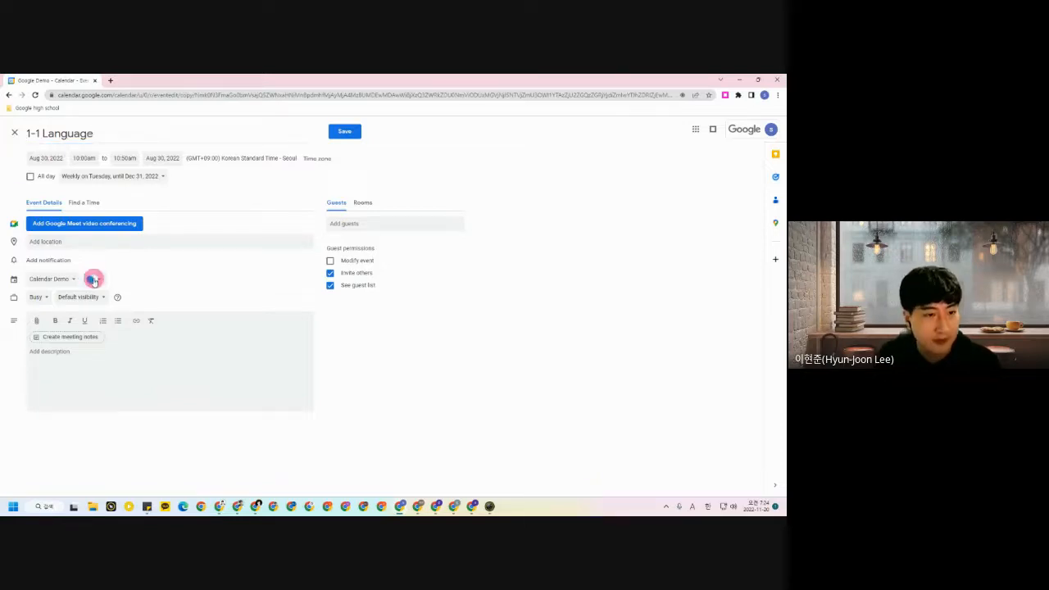
left_click(93, 282)
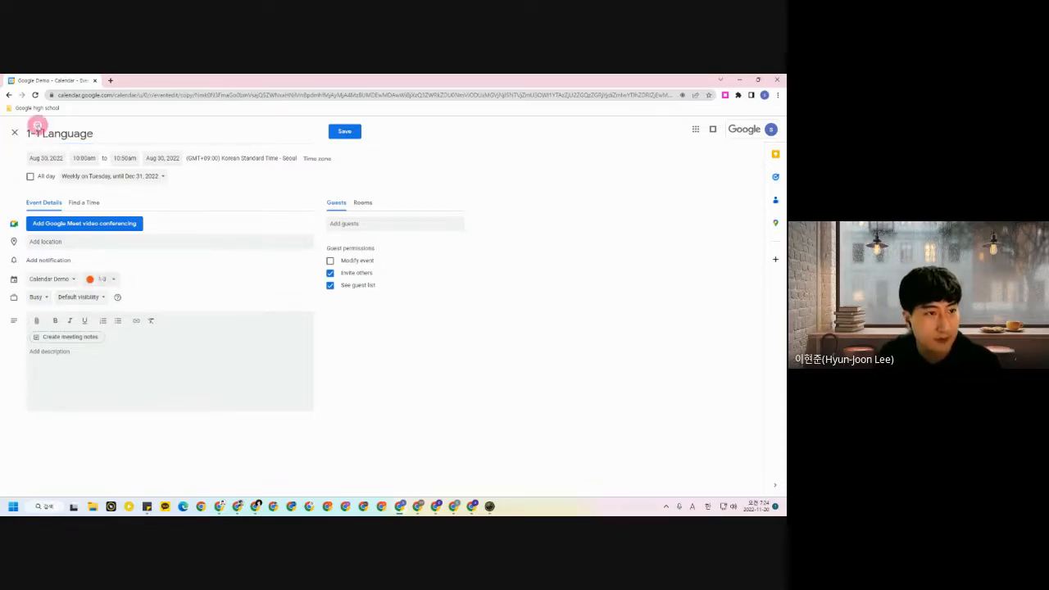
left_click(37, 132)
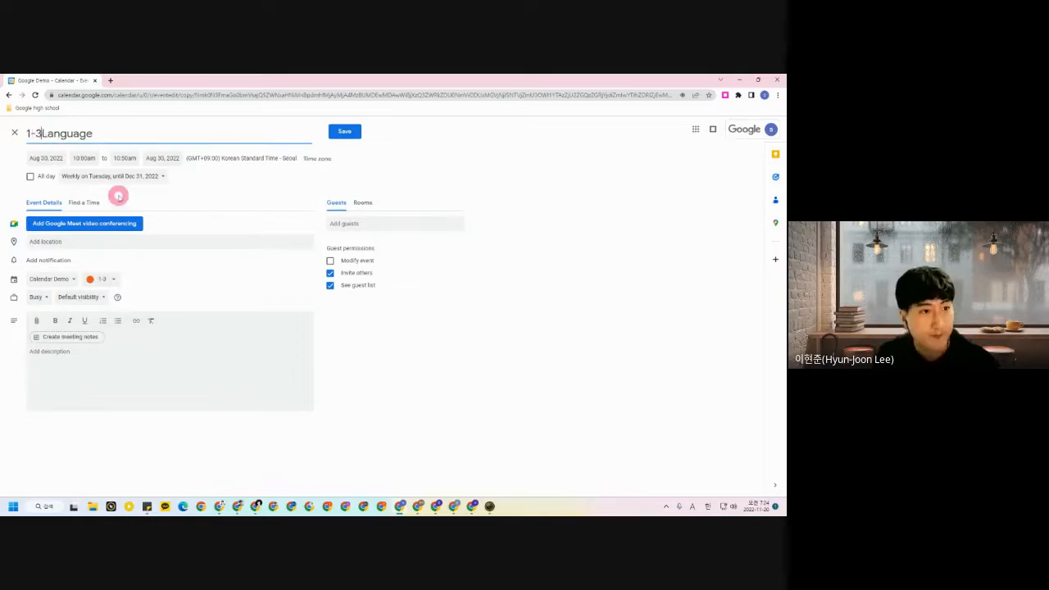
type("3")
Set the 1-3 Language event's visibility to Public and save it.
left_click(91, 297)
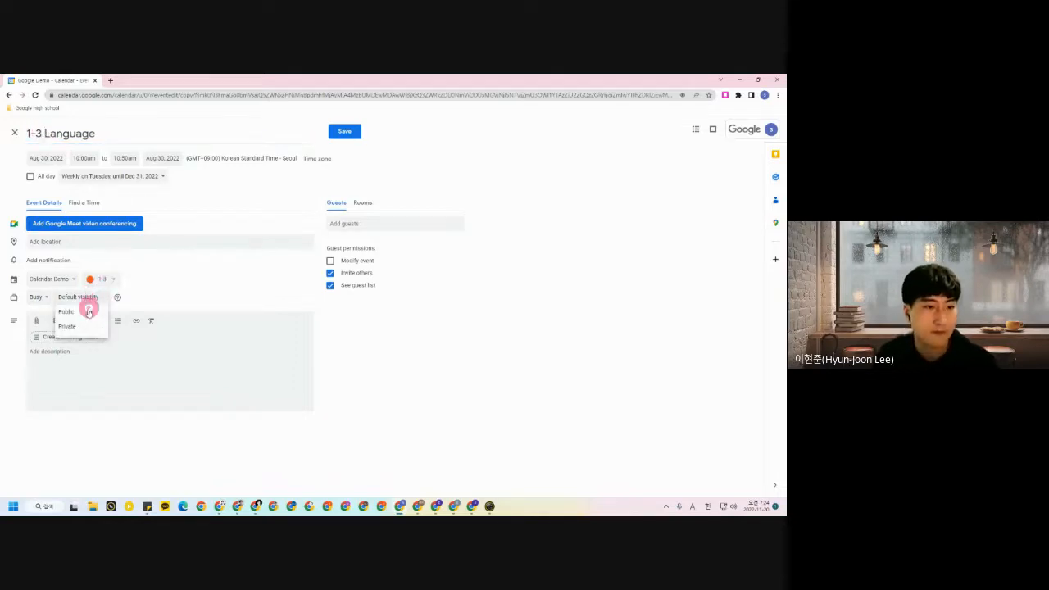
left_click(86, 310)
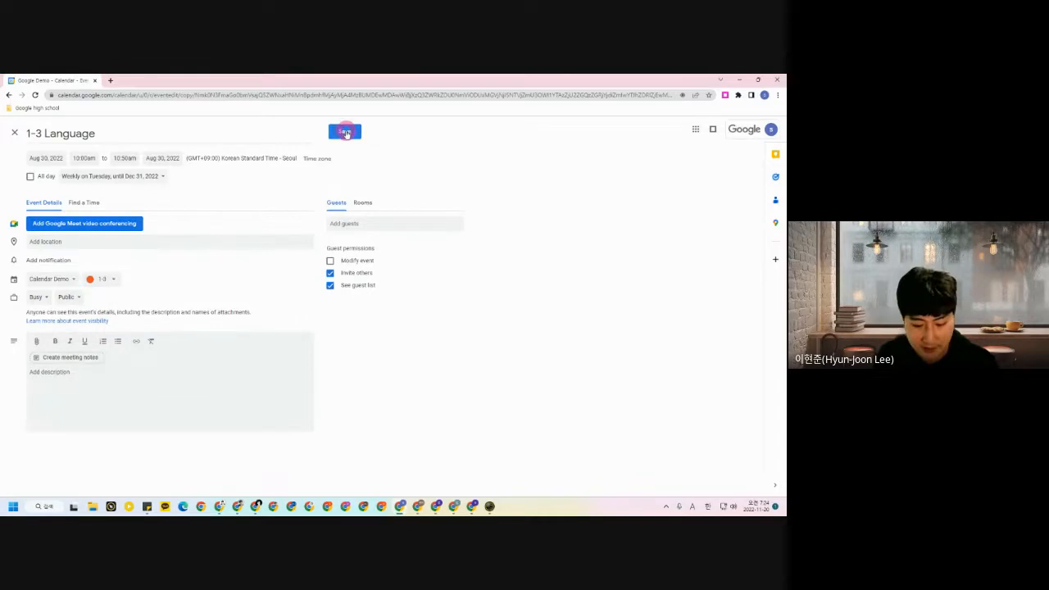
left_click(344, 131)
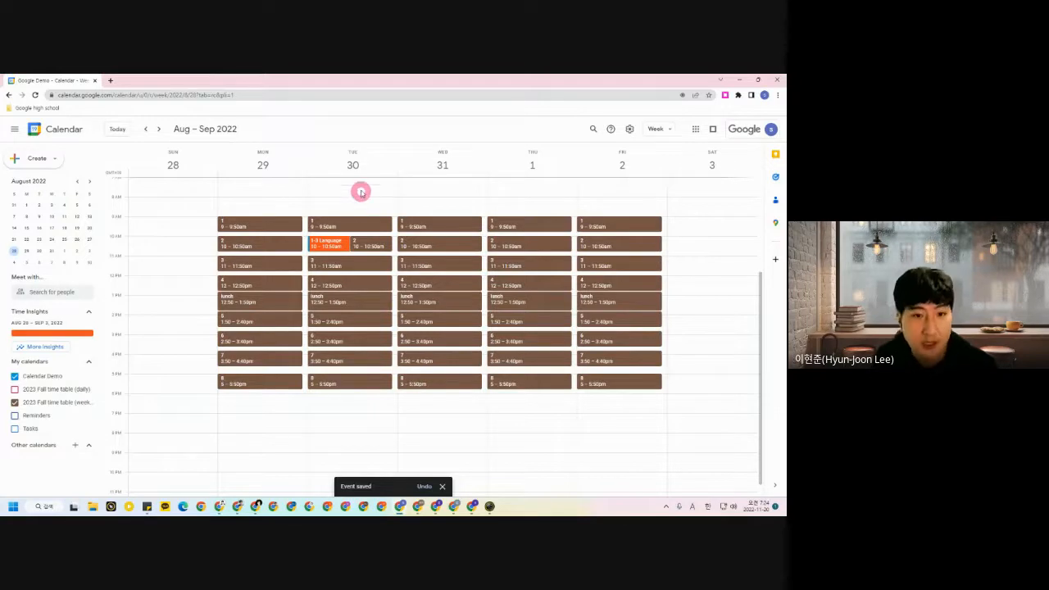
Look through the following September weeks for the recurring 1-3 Language class, ending on the August 28 week.
left_click(159, 129)
left_click(159, 129)
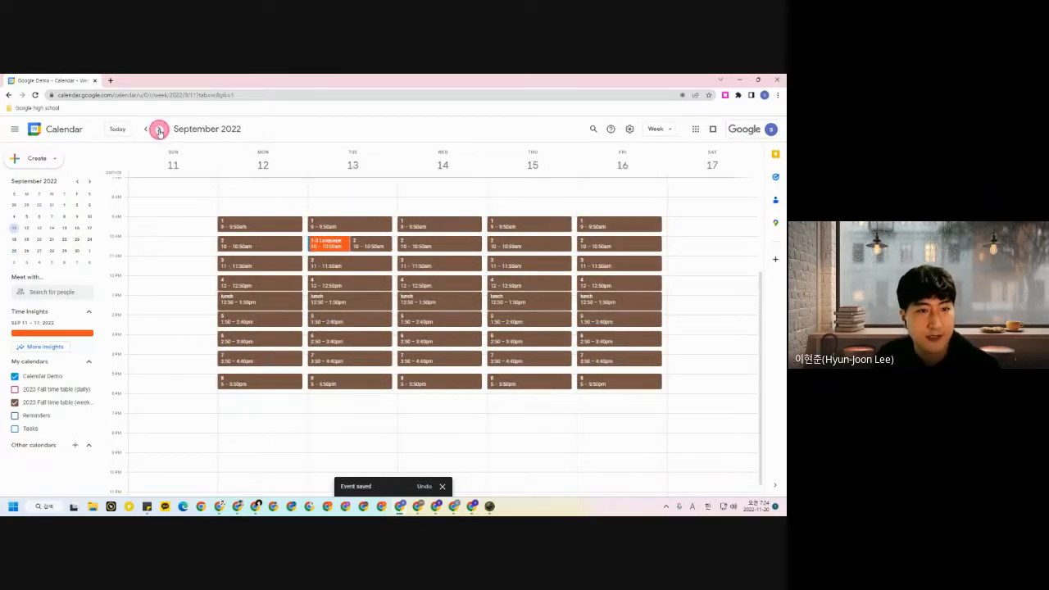
left_click(159, 129)
left_click(158, 128)
left_click(146, 129)
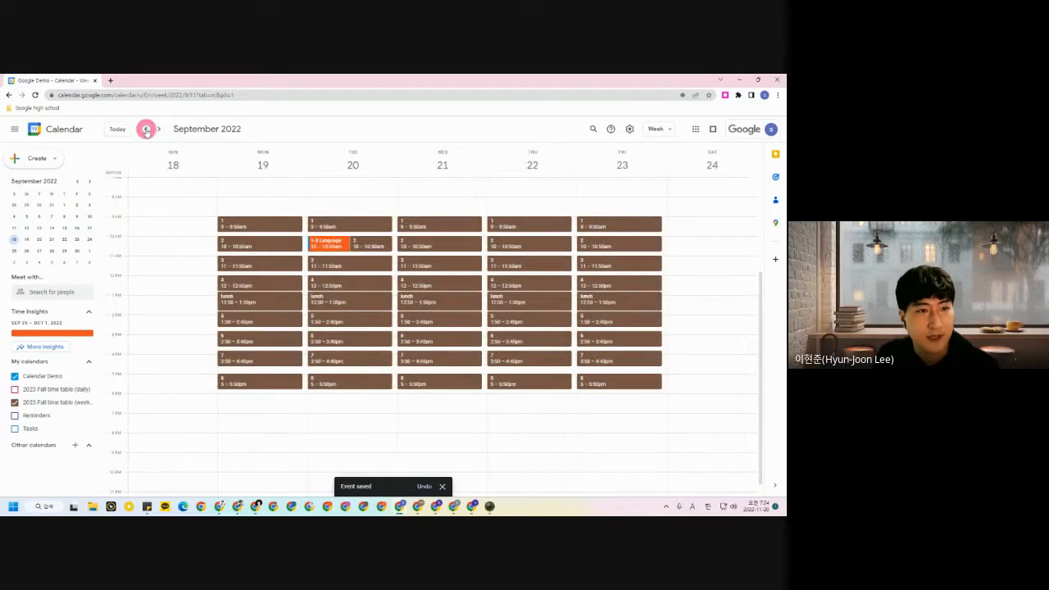
left_click(146, 130)
left_click(146, 130)
left_click(146, 130)
left_click(146, 130)
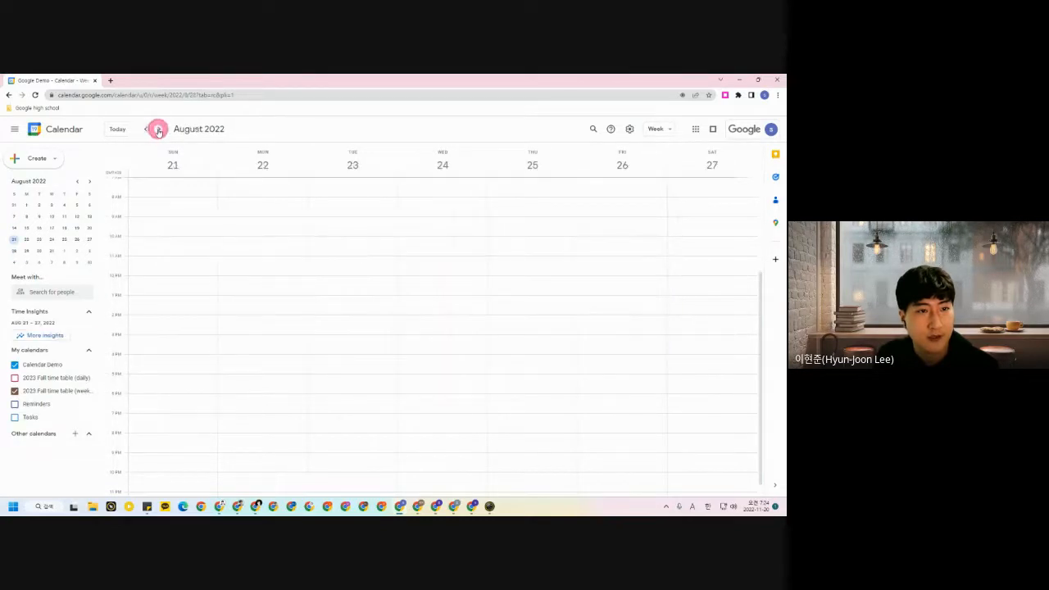
left_click(157, 128)
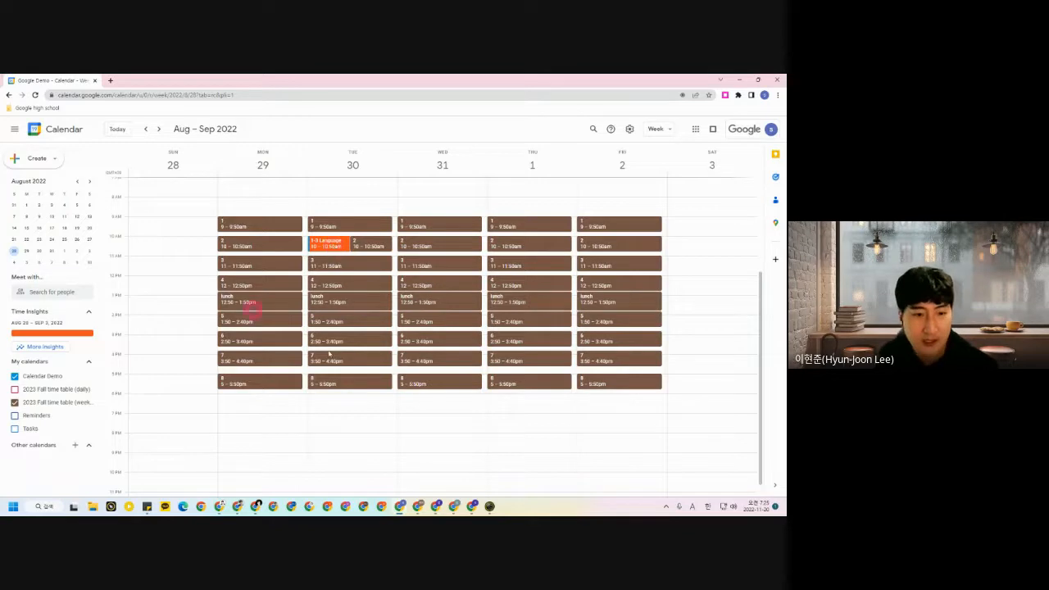
Switch to the slide show and advance to the "Two ways to subscribe to a calendar" slide.
key("alt+Tab")
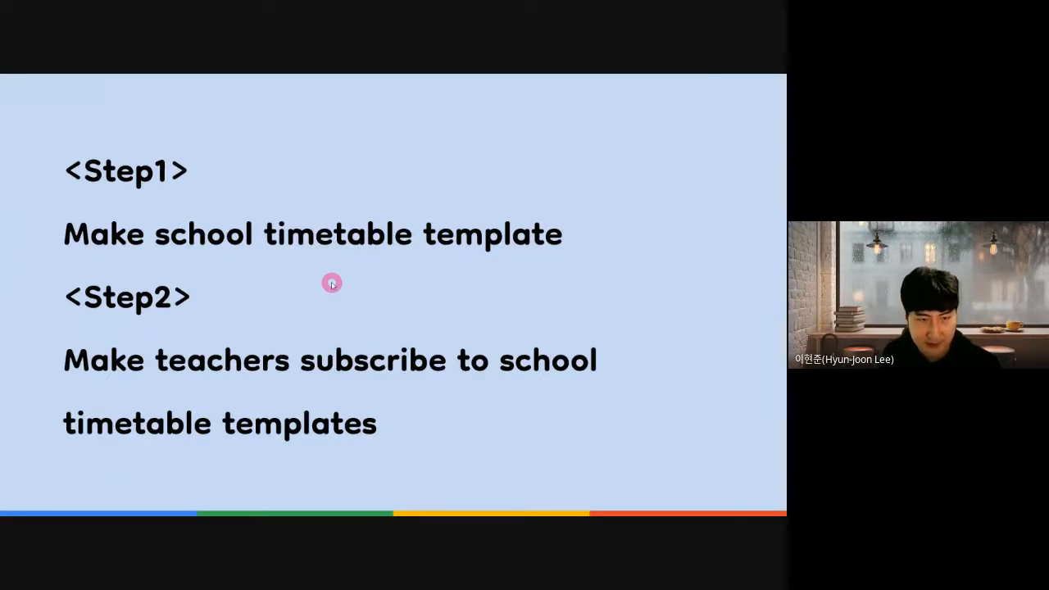
key("Right")
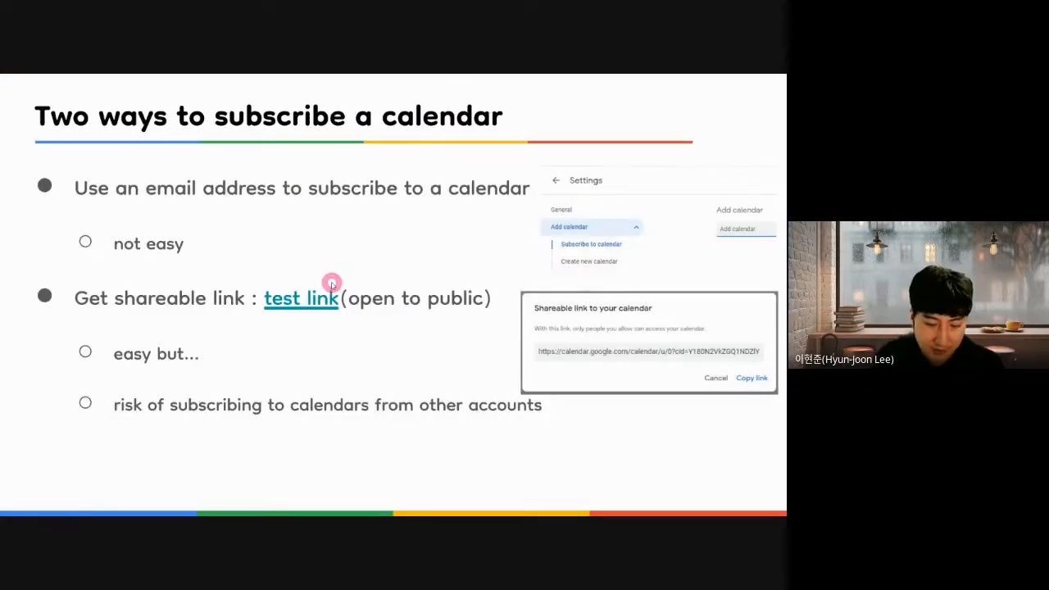
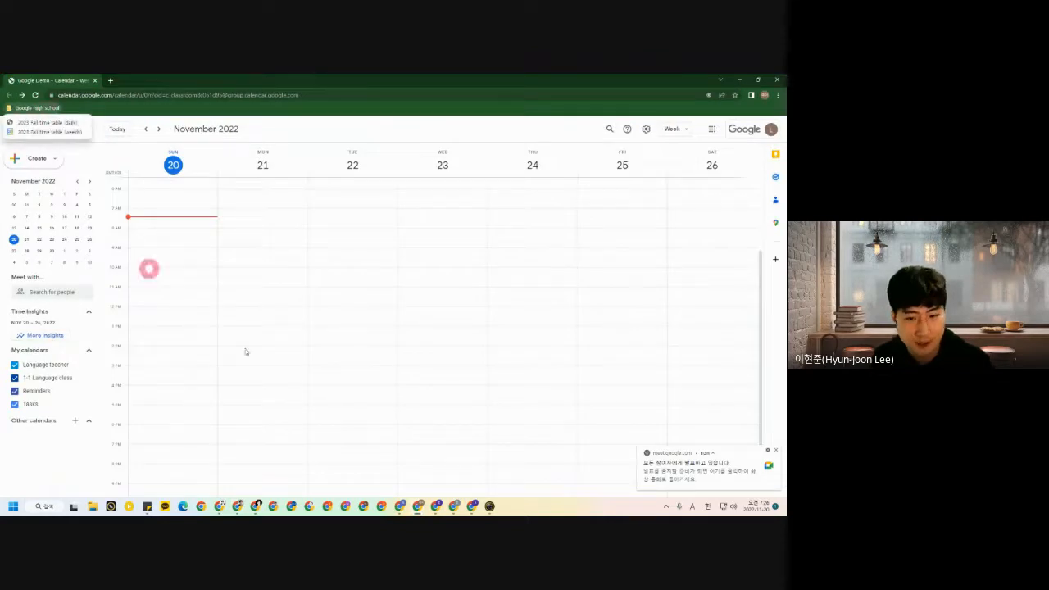
Inspect the managed "Google high school" bookmark folder and its options in the two English teachers' browser windows.
left_click(436, 507)
left_click(41, 108)
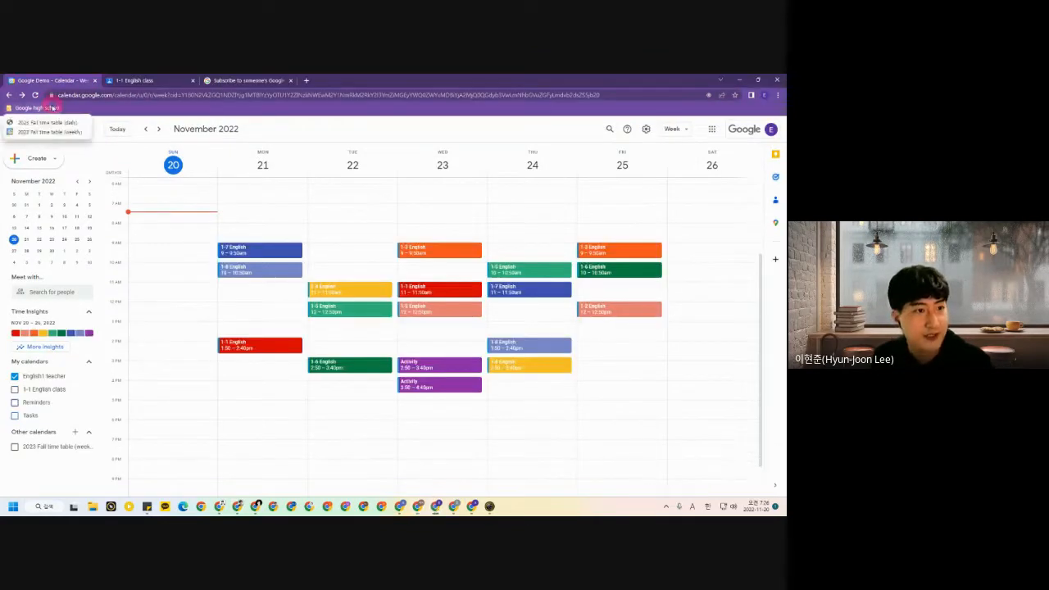
left_click(454, 505)
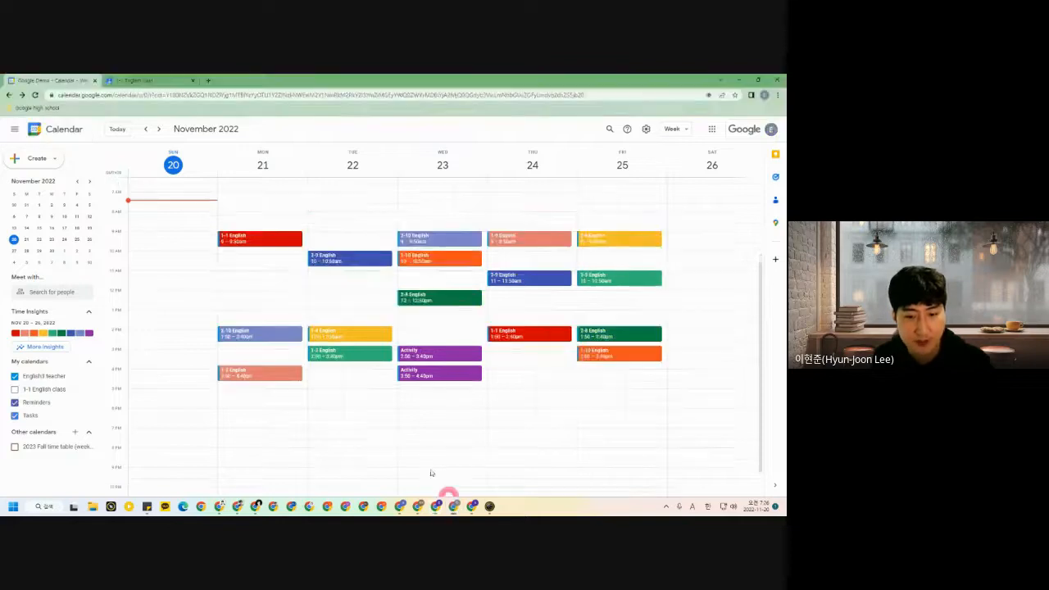
left_click(52, 107)
right_click(52, 112)
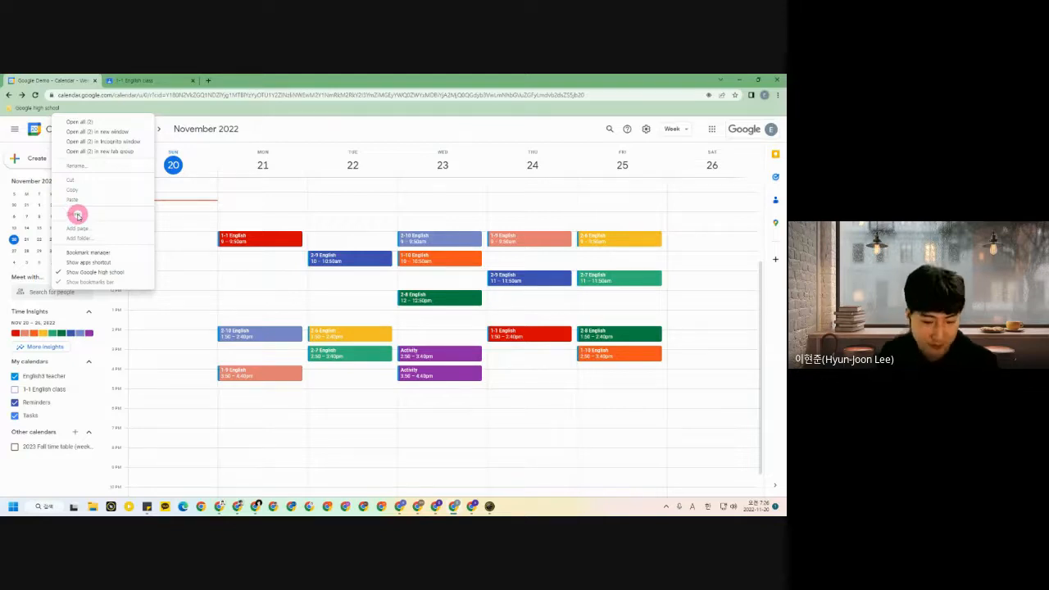
left_click(113, 107)
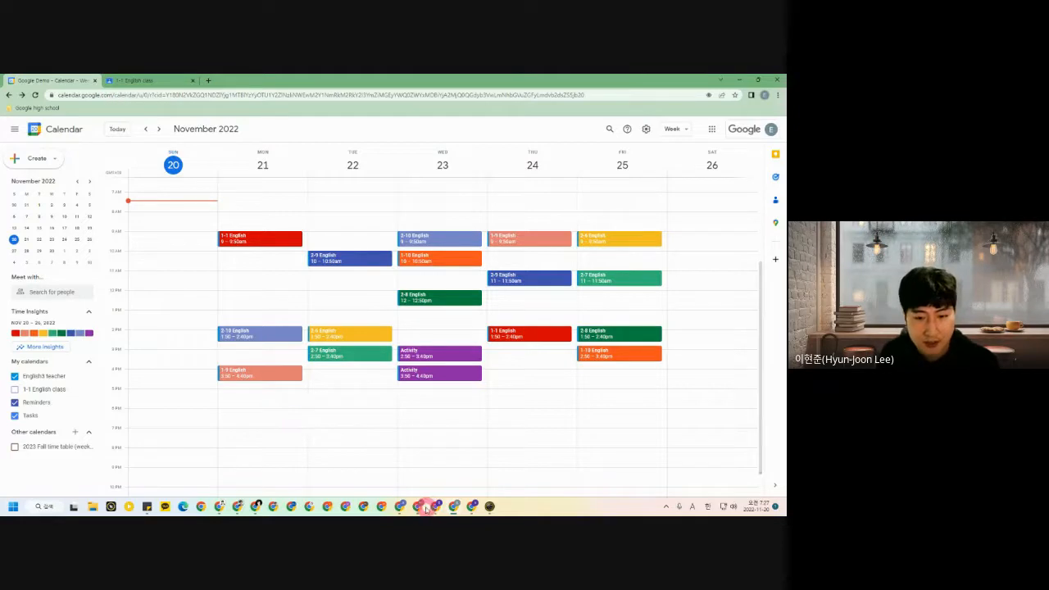
In the Language teacher's browser window, subscribe to the bookmarked "2023 Fall time table (weekly)" calendar.
mouse_move(418, 507)
left_click(417, 471)
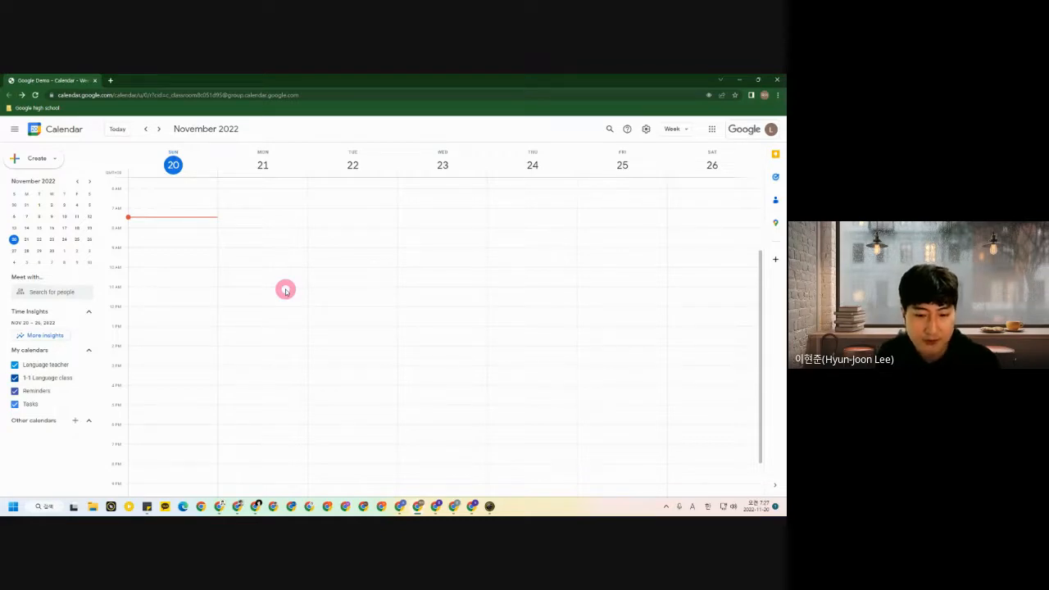
left_click(33, 108)
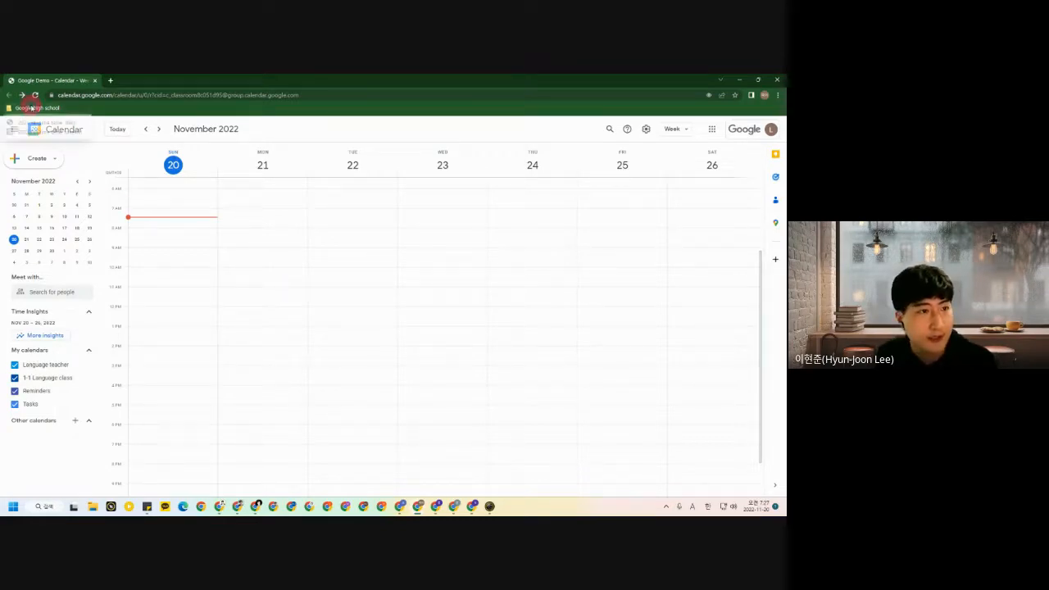
left_click(48, 131)
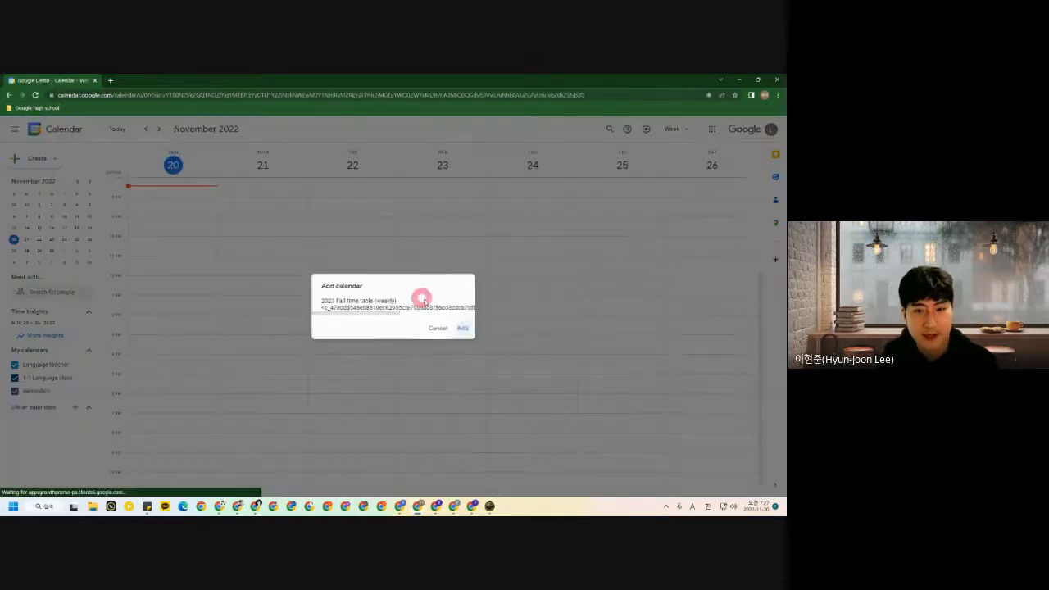
left_click(463, 328)
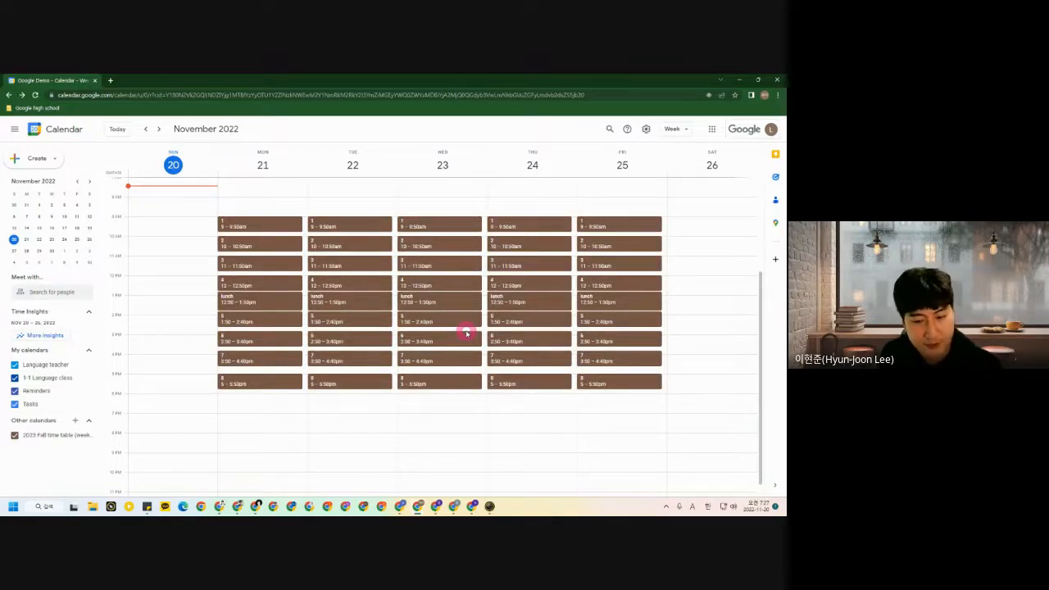
Arrange the calendar side by side with the "Language teacher's Time Table" document and highlight the Monday period 1 entry.
left_click_drag(441, 79, 1, 208)
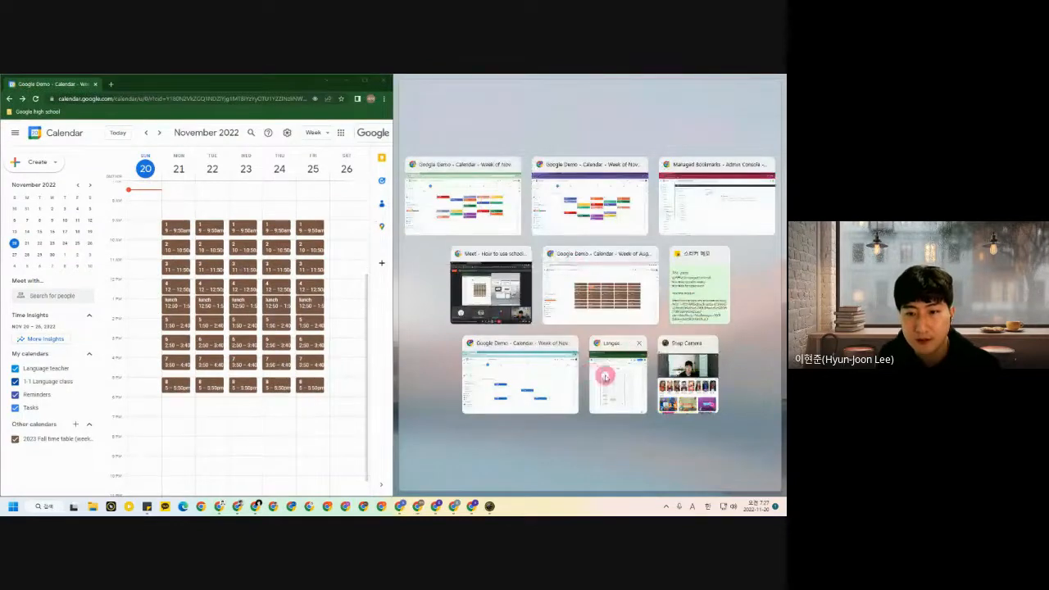
left_click(584, 331)
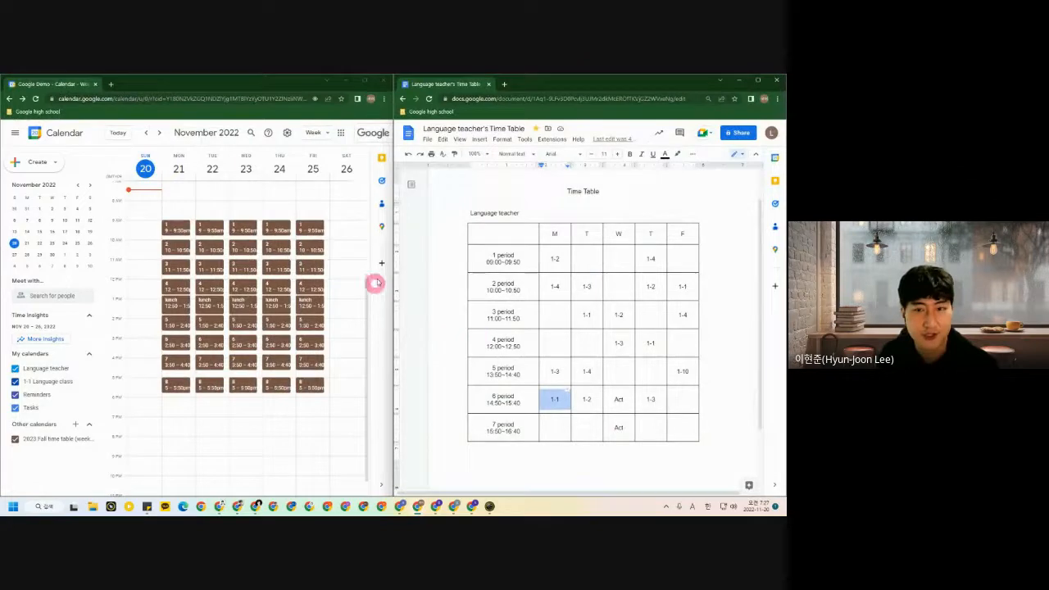
left_click(555, 259)
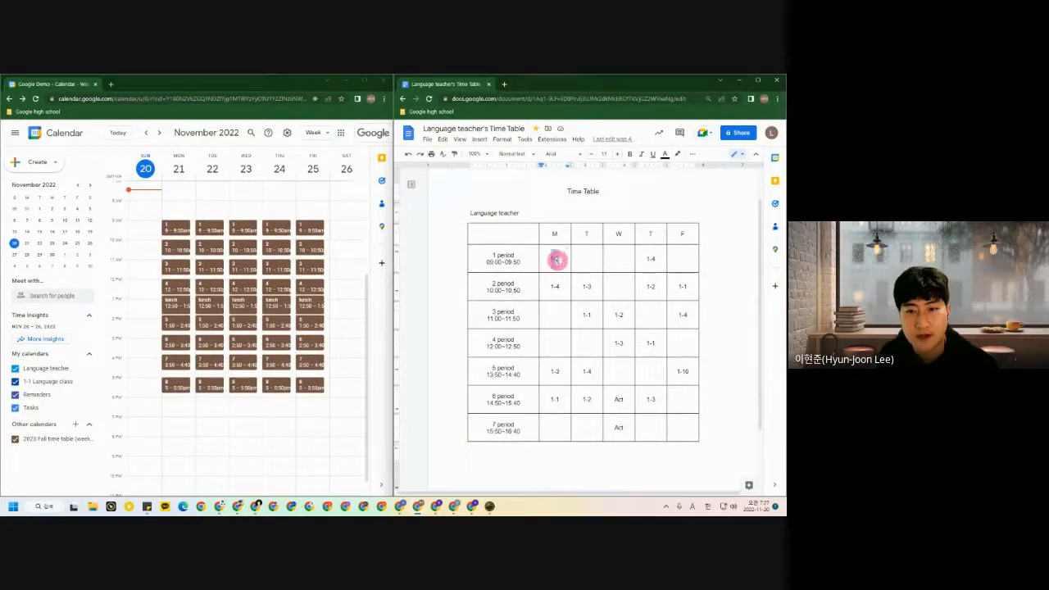
left_click_drag(557, 260, 544, 254)
Copy the Monday, November 21 period 1 event to the Language teacher calendar and title the copy "1-2 Language".
left_click(180, 232)
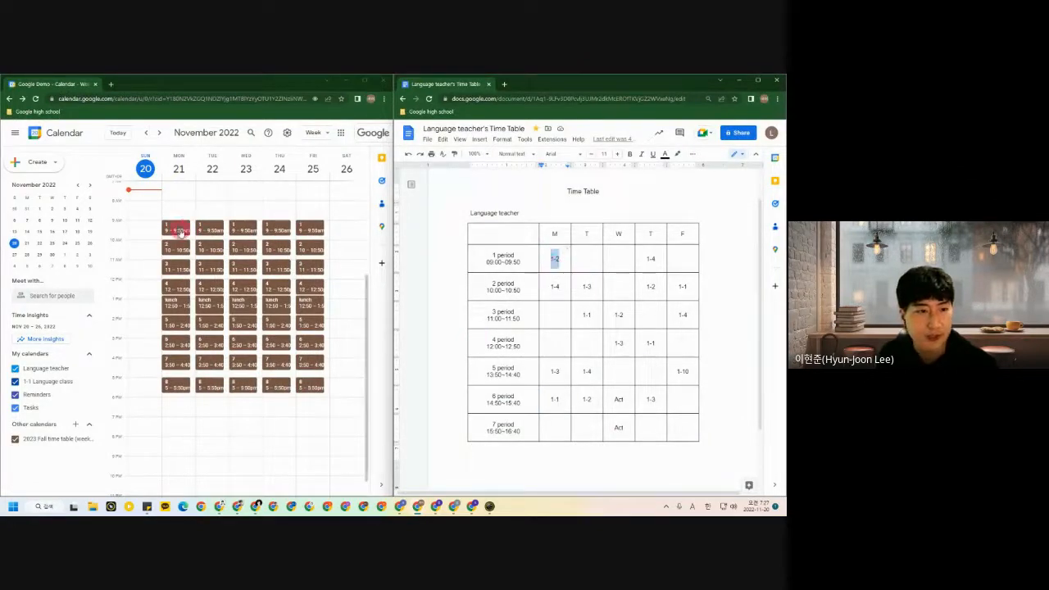
left_click(345, 229)
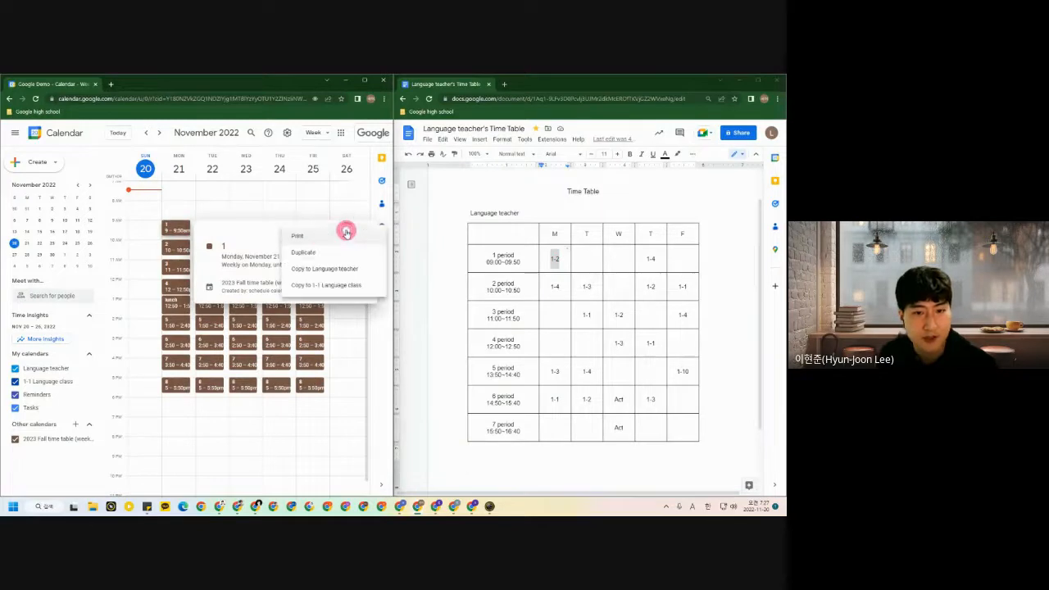
left_click(335, 269)
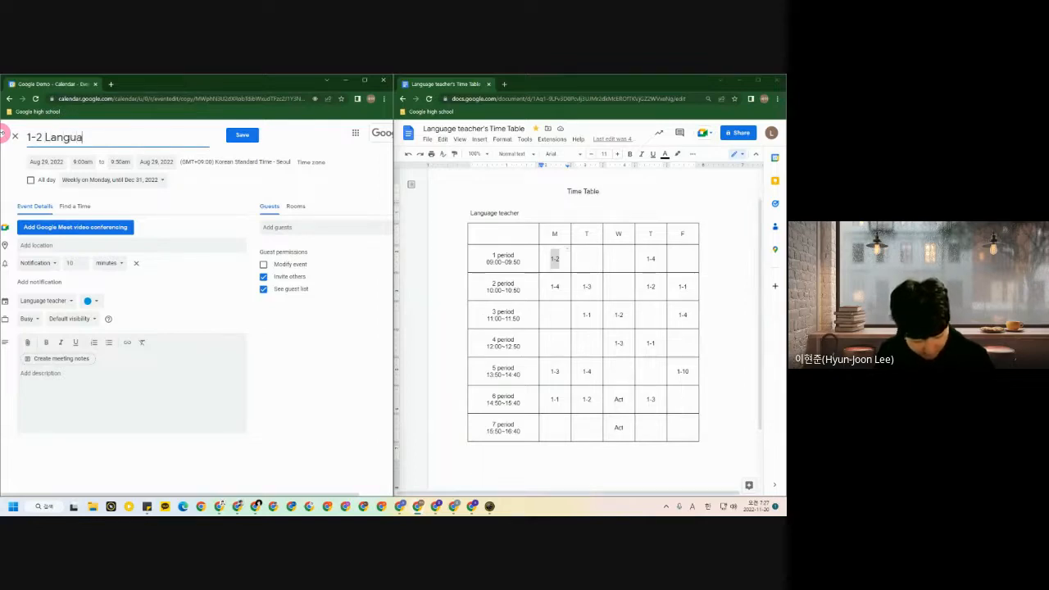
type("e")
Assign the orange 1-2 colour label and Public visibility to the 1-2 Language event and save it.
left_click(88, 301)
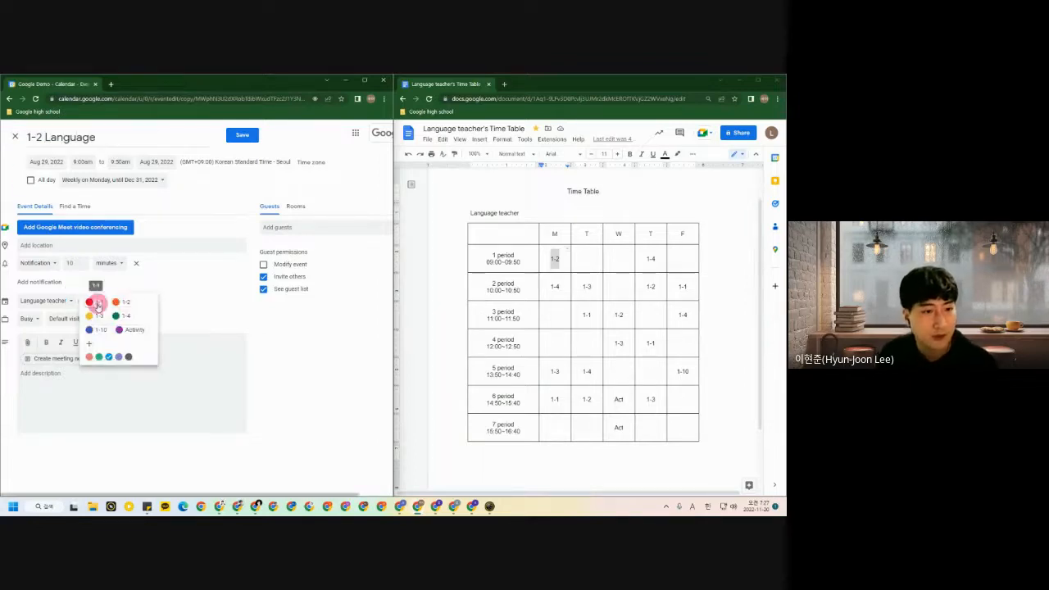
left_click(116, 303)
left_click(73, 318)
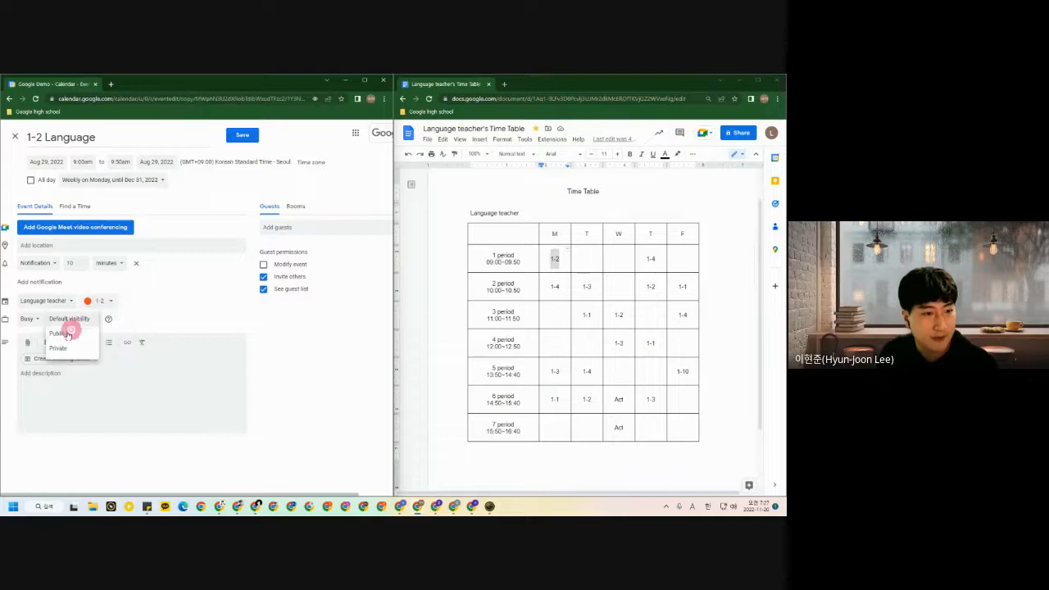
left_click(59, 337)
left_click(243, 134)
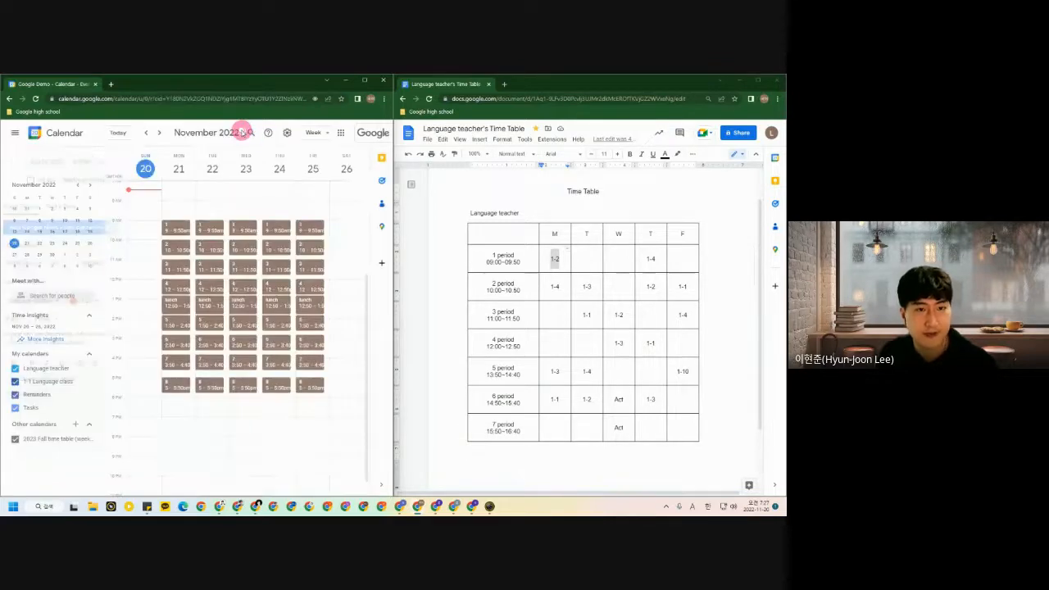
Highlight the Monday period 2 class in the timetable document and copy that period's event to the Language teacher calendar as "1-4 Language".
left_click(177, 247)
left_click_drag(550, 290, 531, 280)
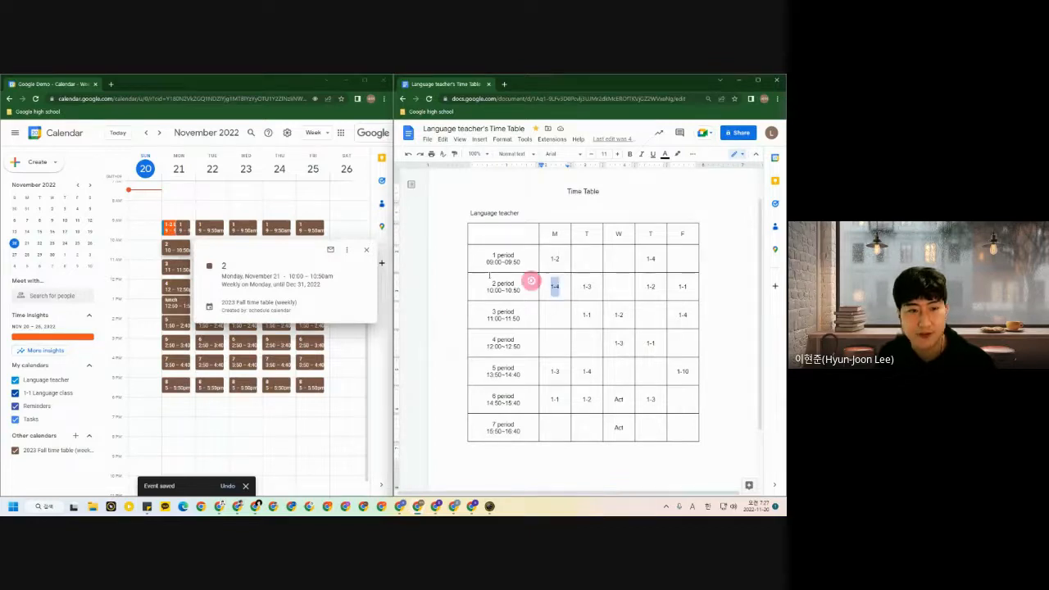
left_click(187, 246)
left_click(185, 248)
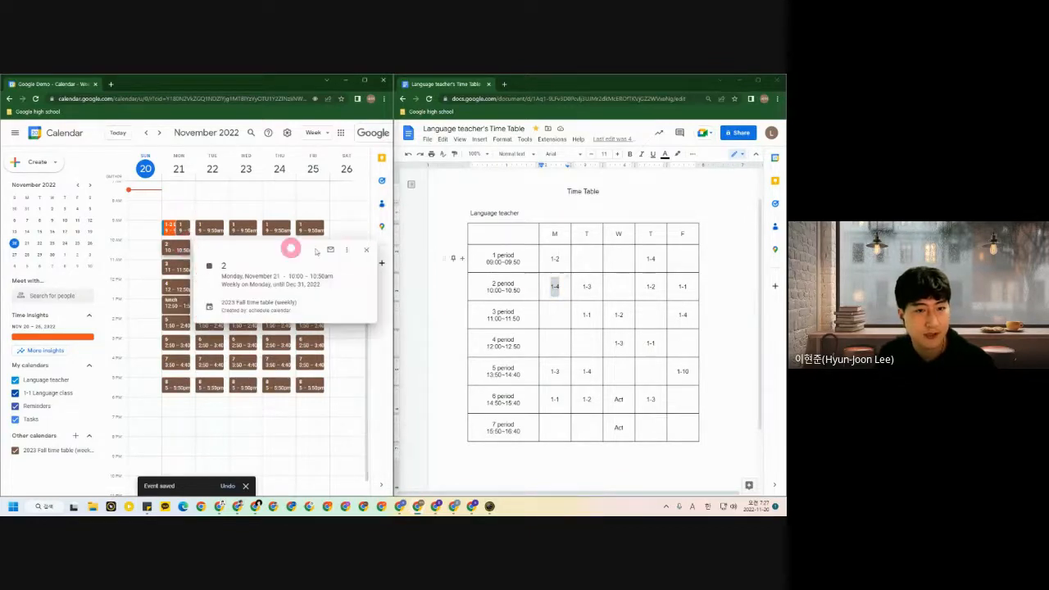
left_click(344, 248)
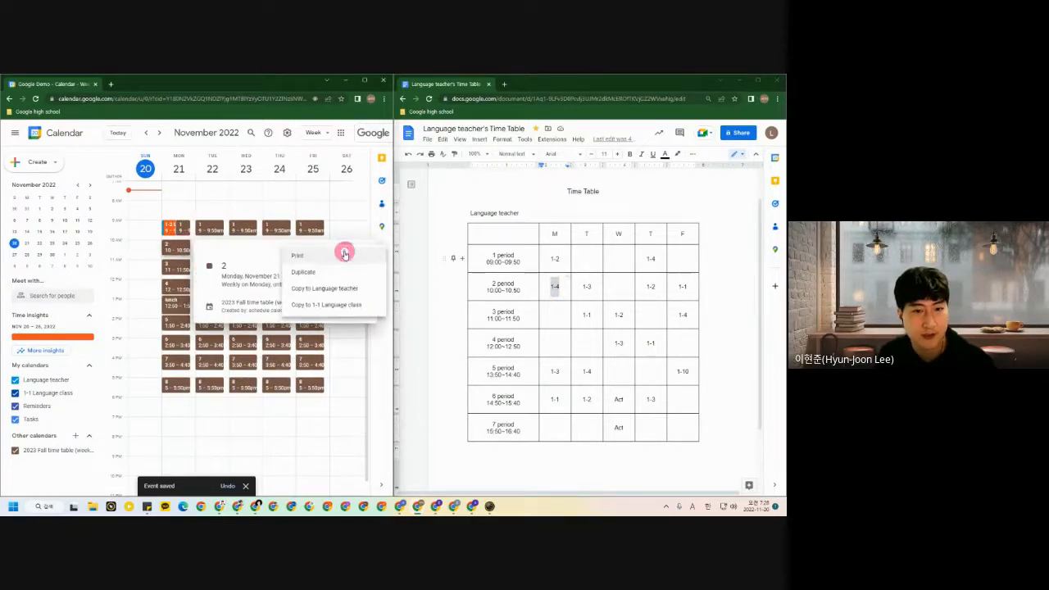
left_click(321, 288)
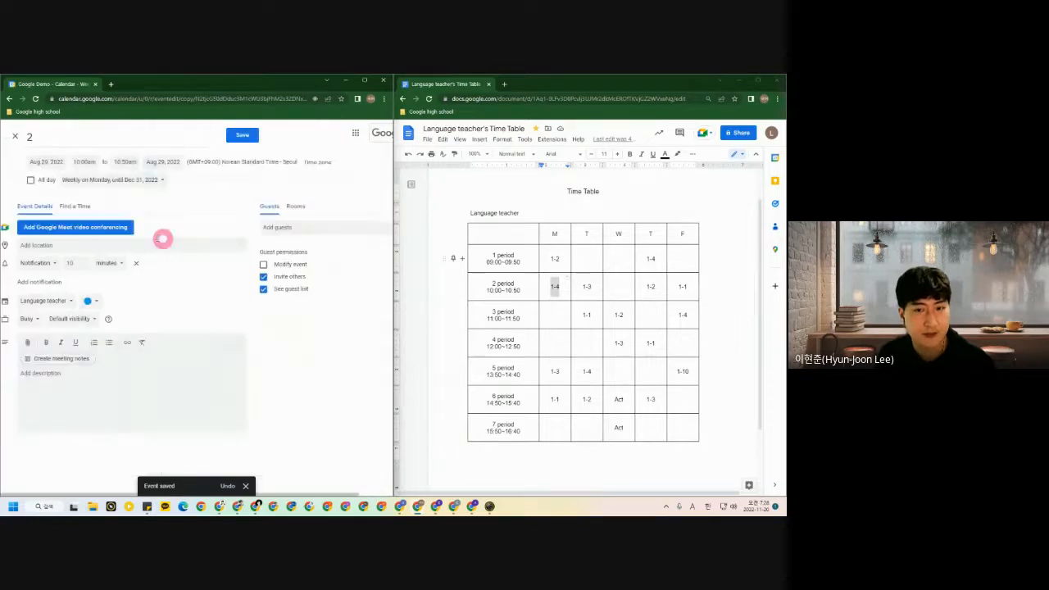
double_click(33, 136)
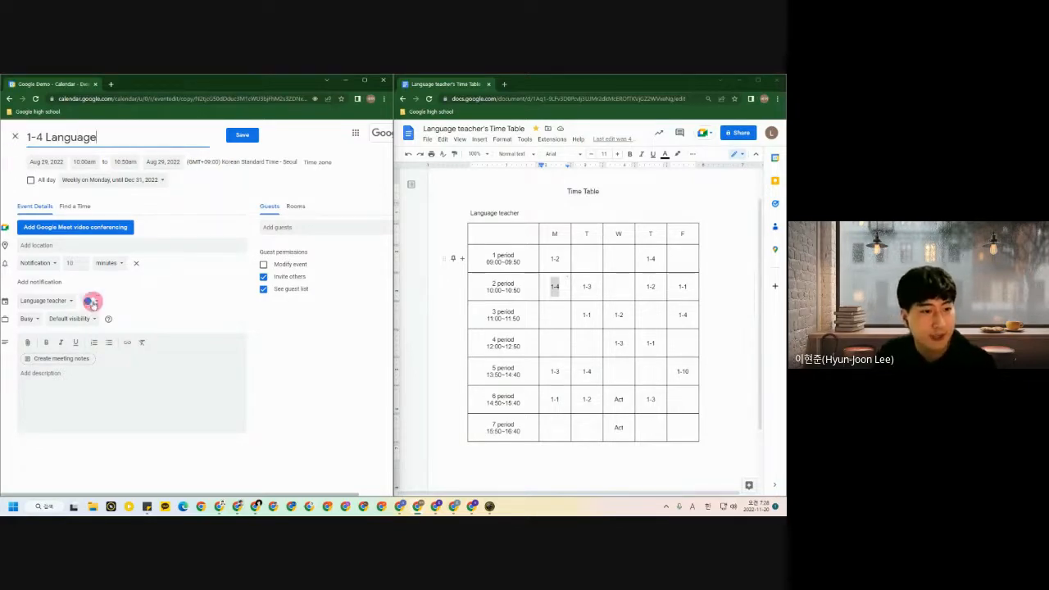
Assign the green 1-4 colour label and Public visibility to the 1-4 Language event and save it.
left_click(88, 300)
left_click(122, 315)
left_click(75, 319)
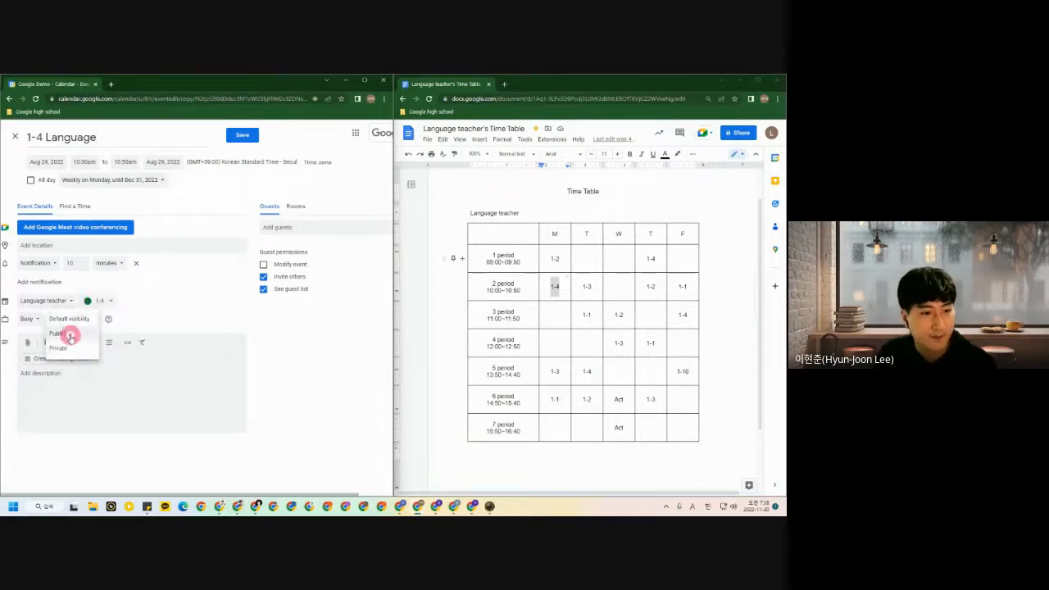
left_click(72, 334)
left_click(233, 139)
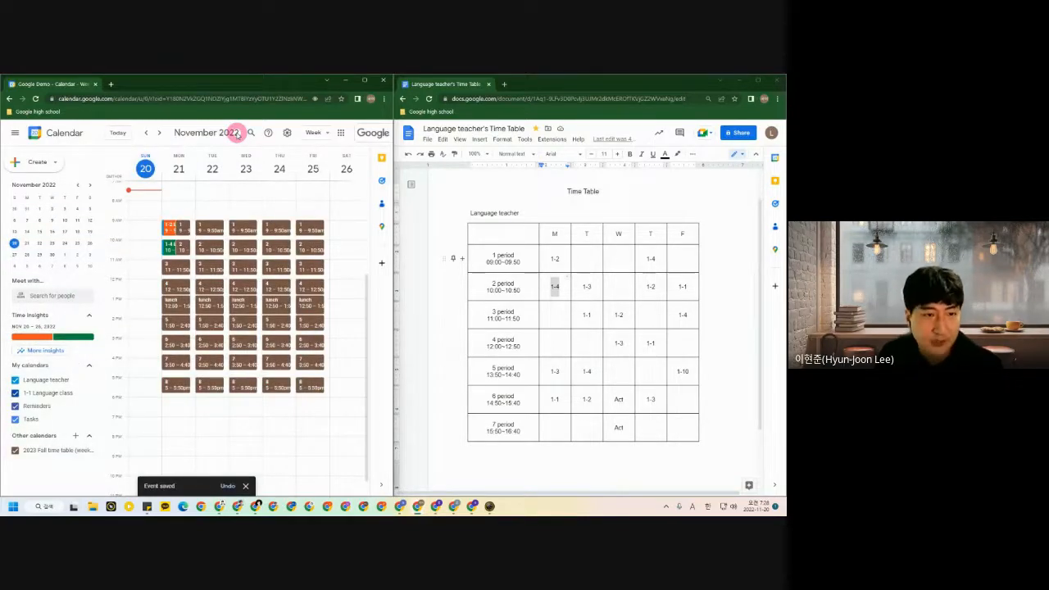
Hide the weekly timetable template, check the copied classes across neighbouring weeks, and show the template again.
left_click(15, 450)
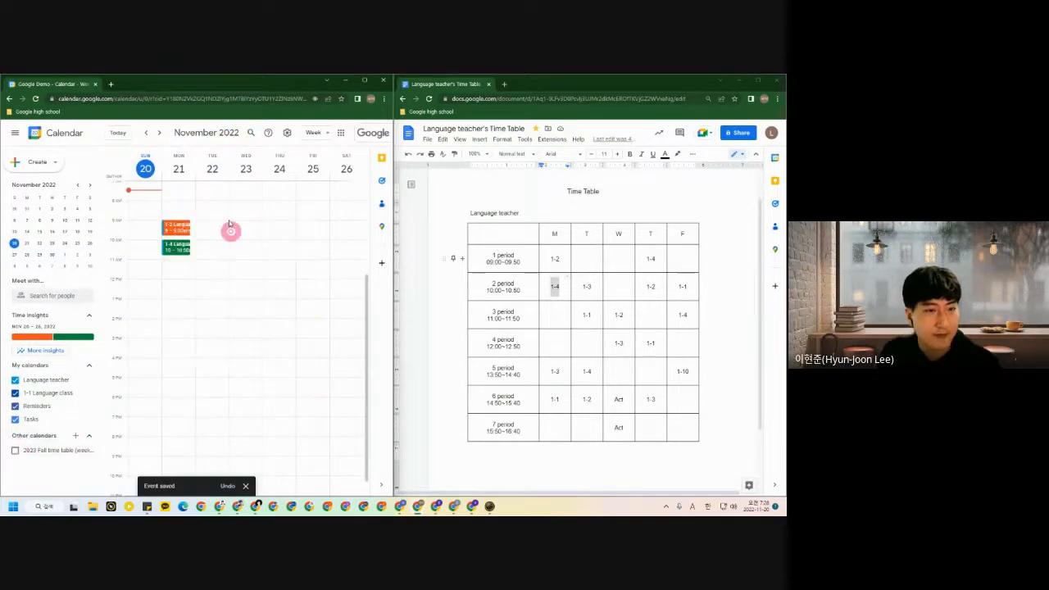
left_click(159, 133)
left_click(159, 133)
left_click(159, 133)
left_click(148, 134)
left_click(147, 134)
left_click(148, 134)
left_click(148, 133)
left_click(159, 132)
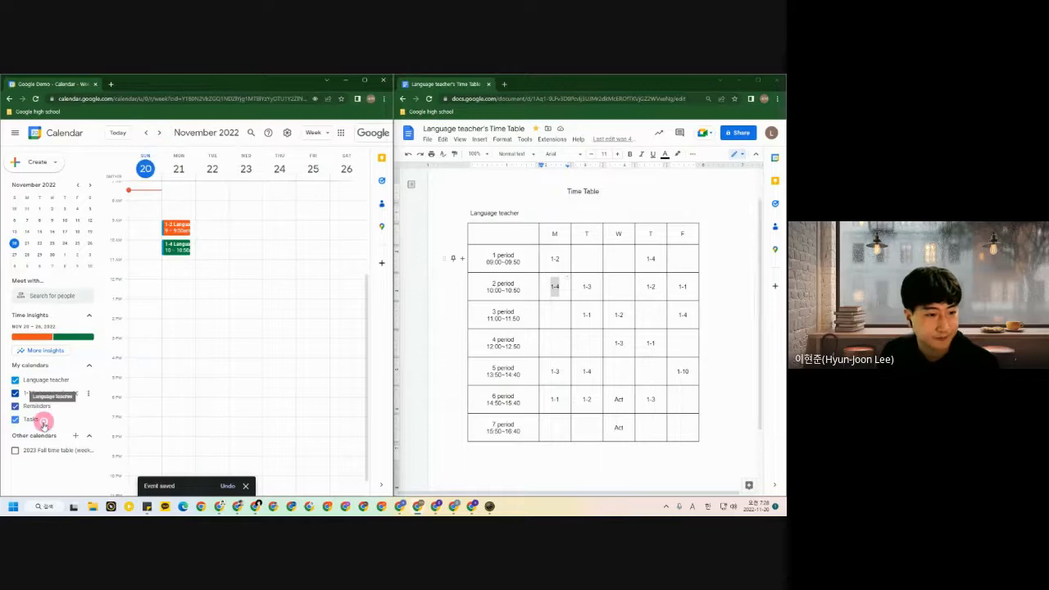
left_click(15, 450)
Return to the slide show and go to the "Making school timetable template" slide.
left_click(255, 505)
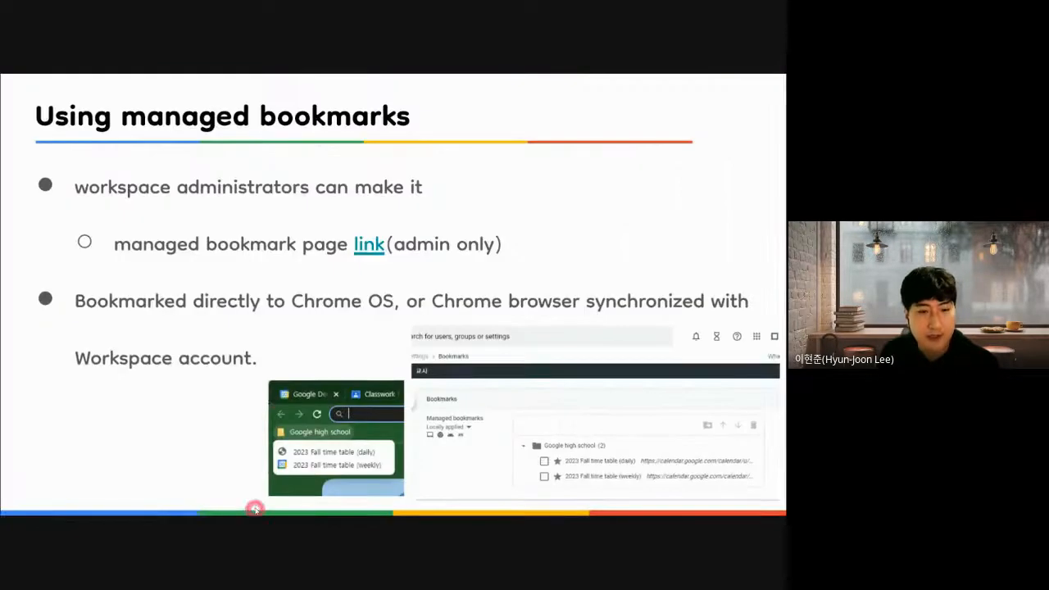
left_click(277, 409)
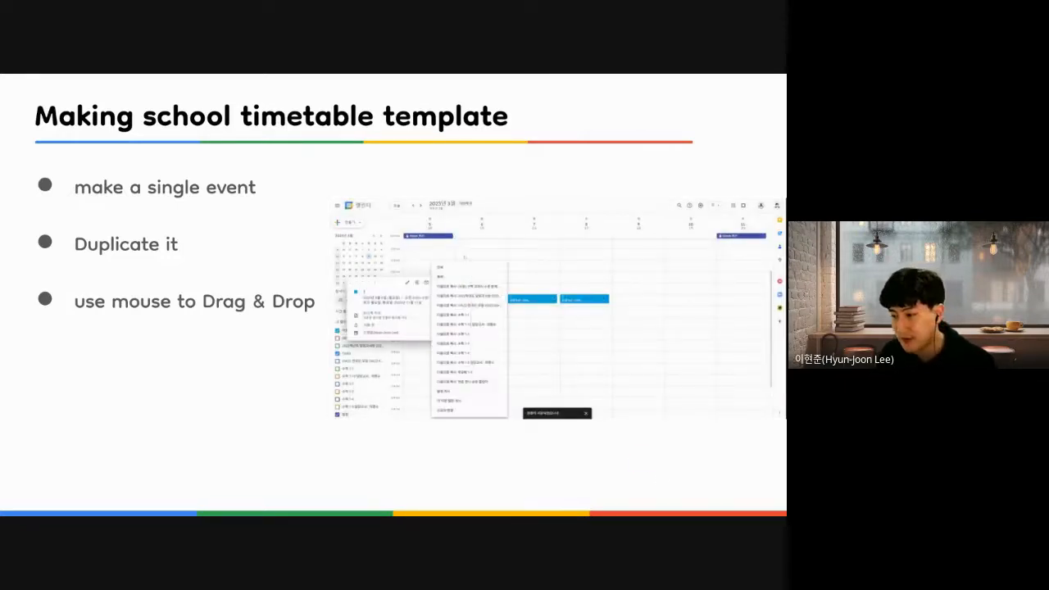
Switch to Google Calendar, hide the weekly timetable template, and save a duplicate of the Tuesday 1-3 Language event.
key("alt+Tab")
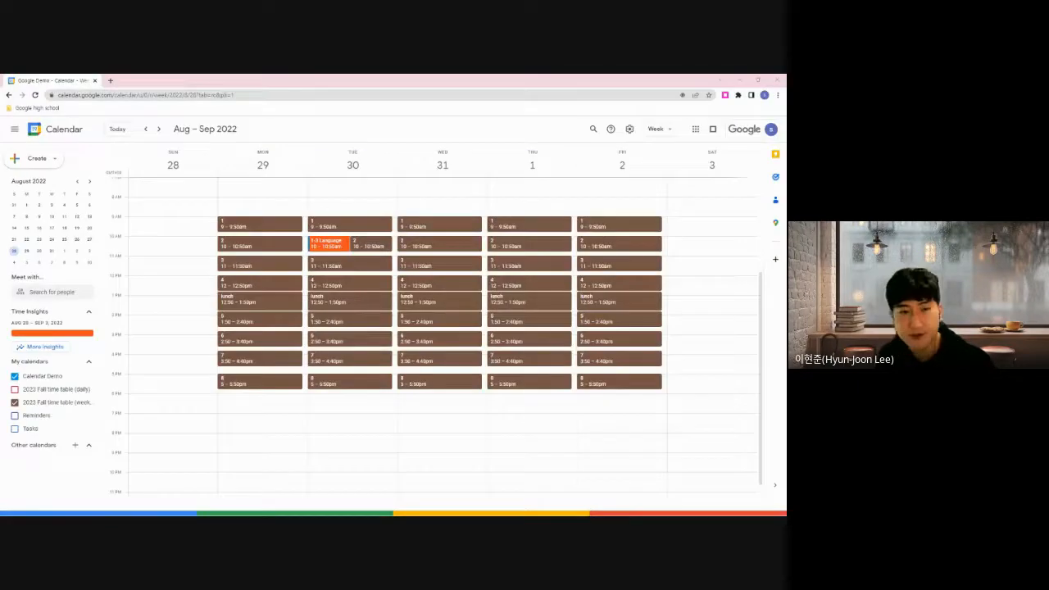
left_click(15, 402)
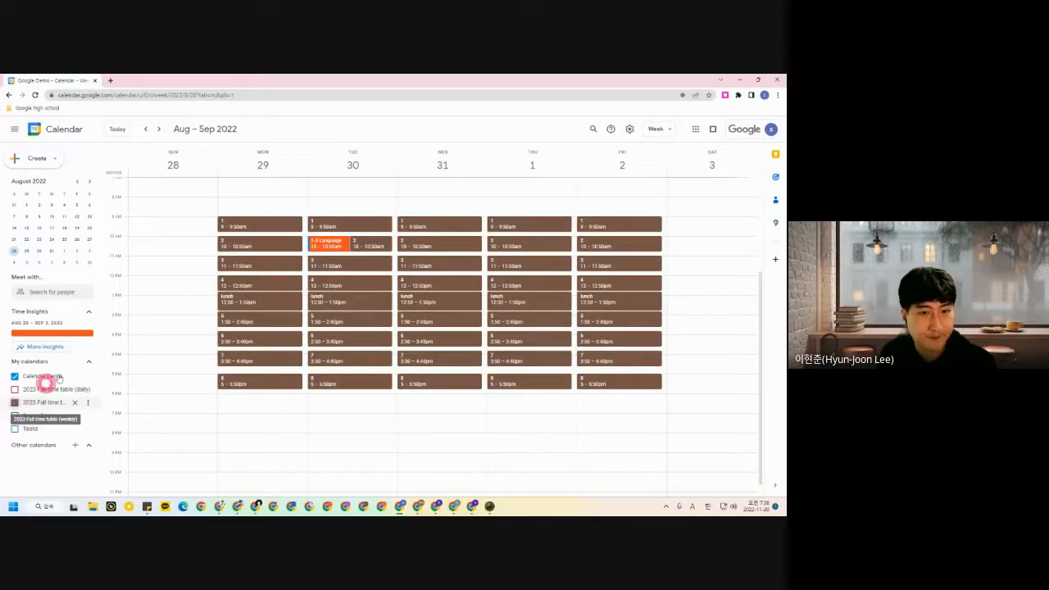
left_click(367, 246)
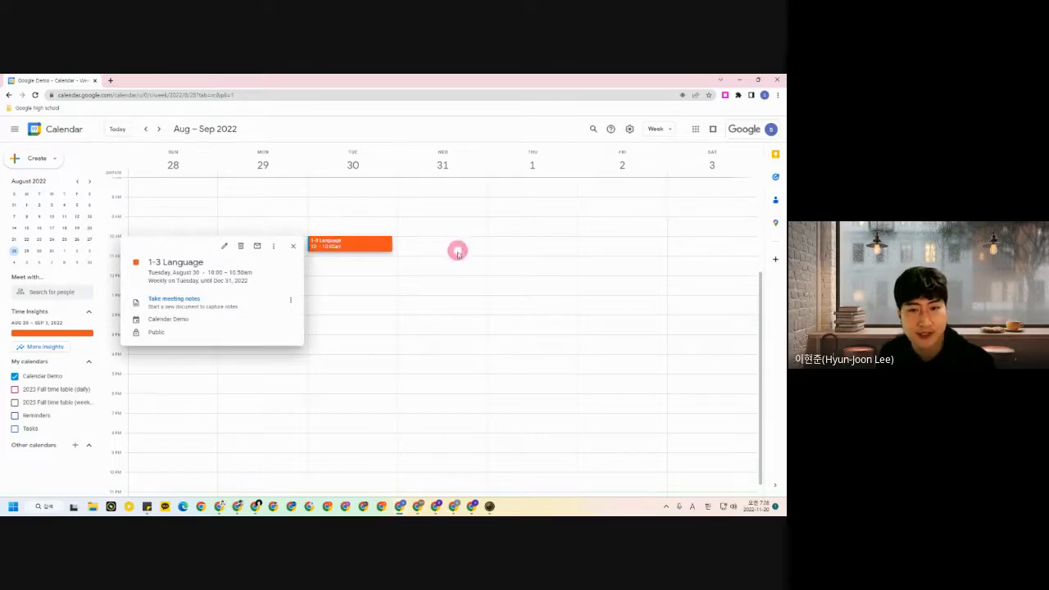
left_click(275, 245)
left_click(283, 270)
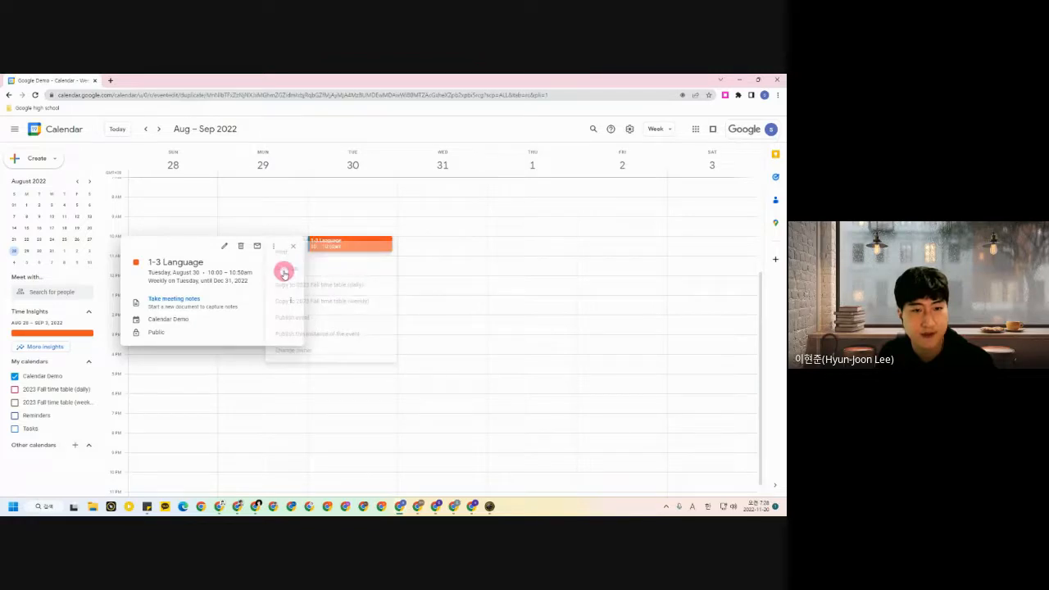
left_click(355, 133)
Move the duplicated 1-3 Language event from Tuesday to Wednesday at 10:00, applying it to this and following events.
left_click_drag(379, 246, 421, 261)
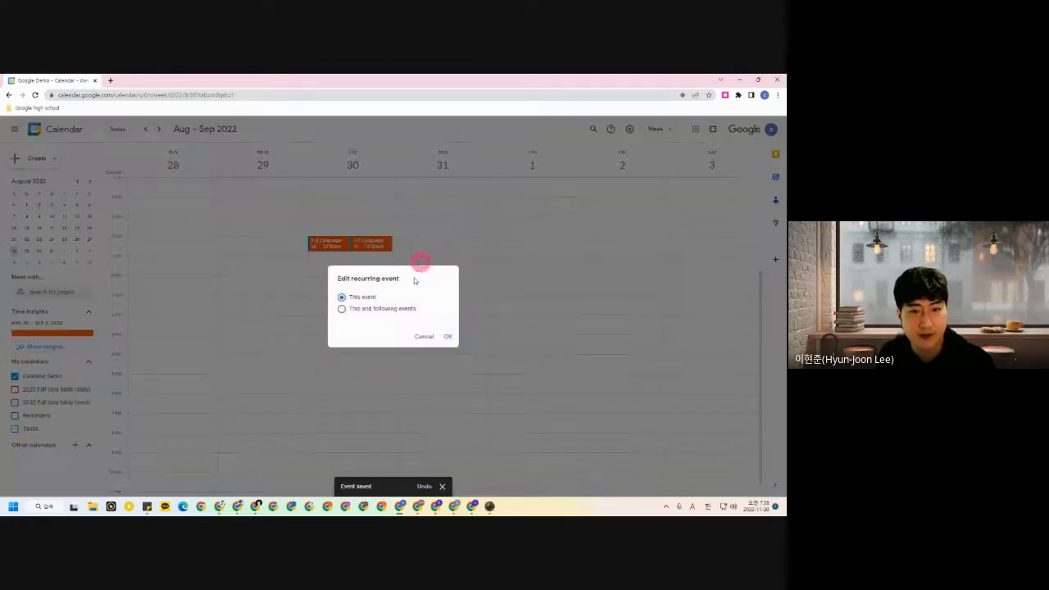
left_click(386, 308)
left_click(446, 336)
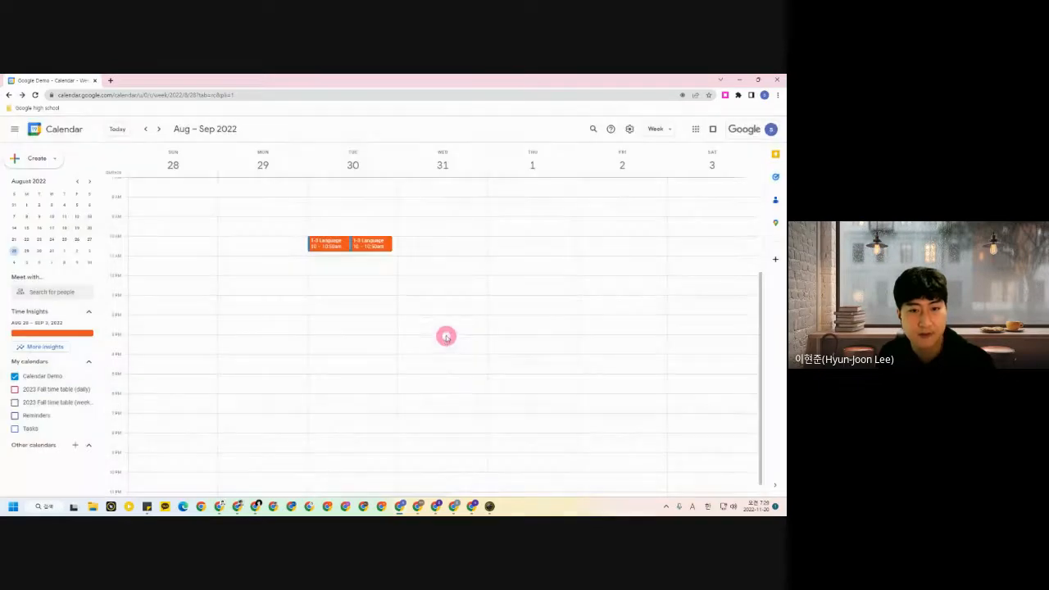
Duplicate the Wednesday 1-3 Language event and move the copy to Thursday at 10:00 for this and following events.
left_click(421, 247)
left_click(361, 246)
left_click(372, 270)
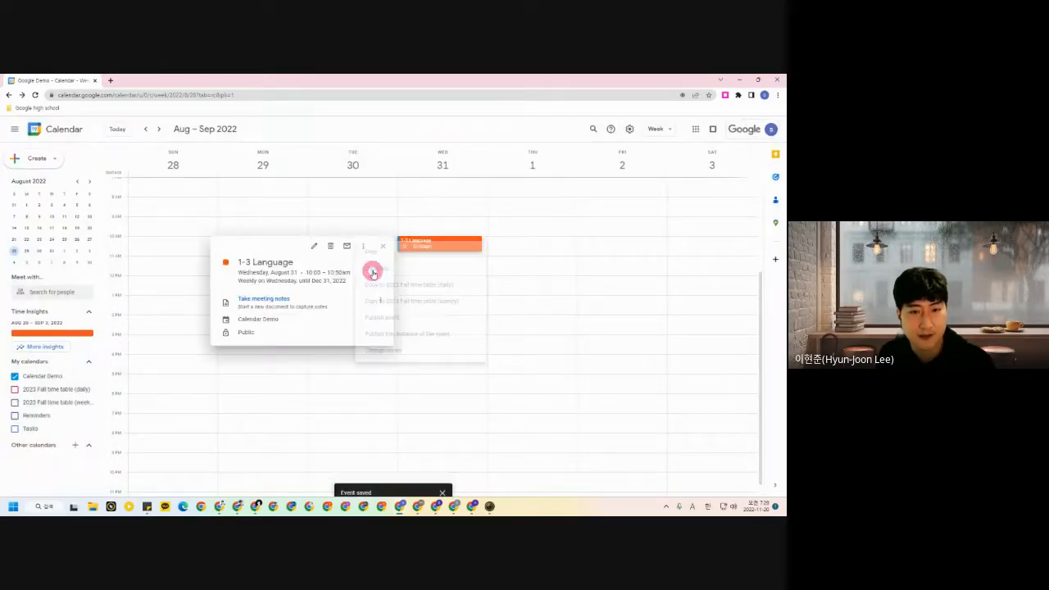
left_click(354, 131)
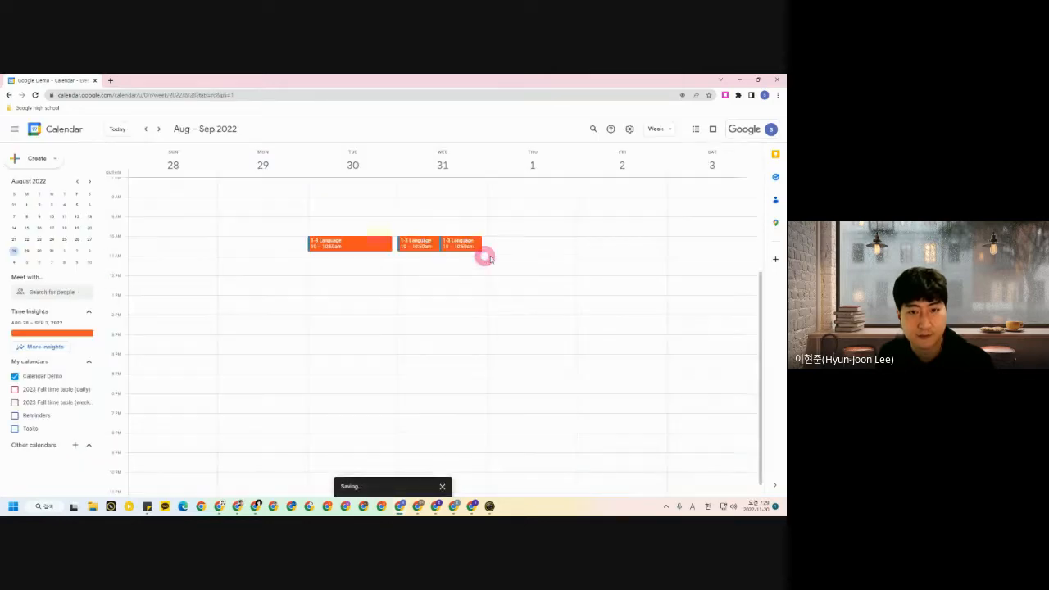
left_click_drag(473, 243, 510, 244)
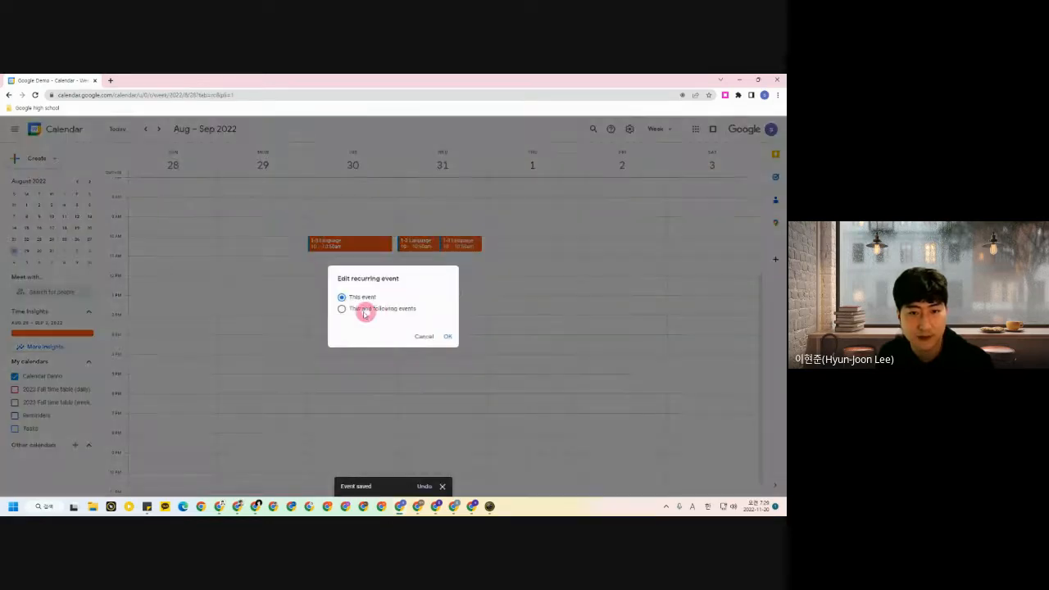
left_click(364, 309)
left_click(445, 336)
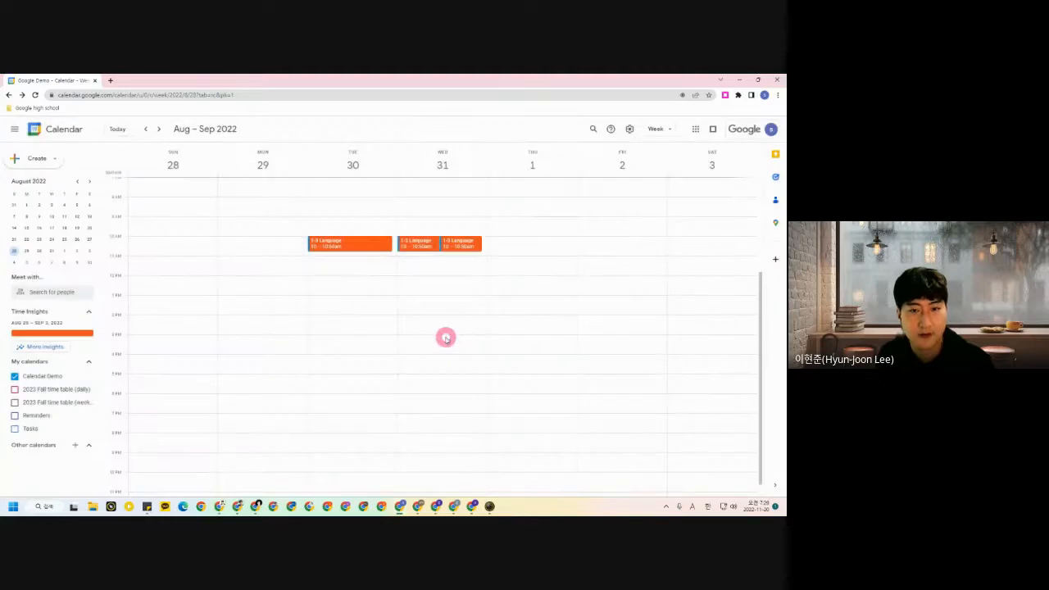
Check the duplicated 1-3 Language classes across the neighbouring weeks and return to the week of August 28.
left_click(160, 129)
left_click(160, 129)
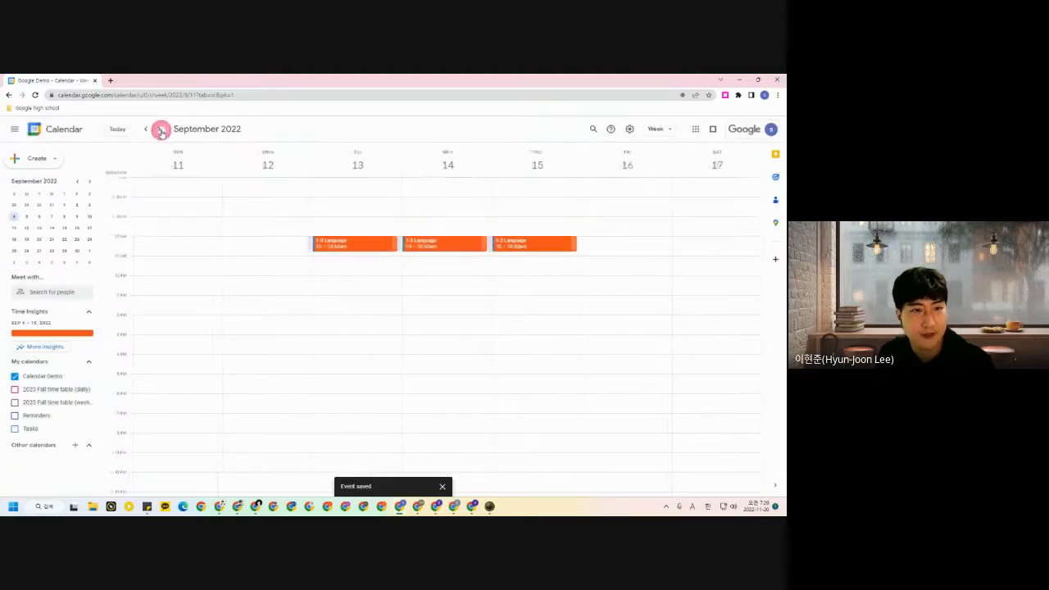
left_click(160, 130)
left_click(145, 130)
left_click(145, 130)
left_click(145, 130)
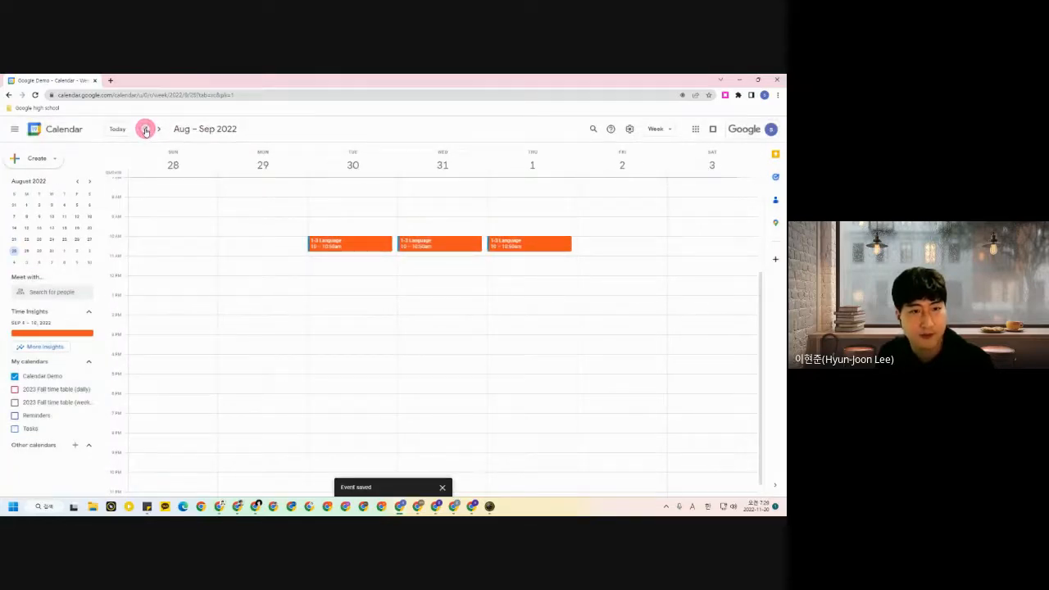
left_click(145, 129)
left_click(159, 129)
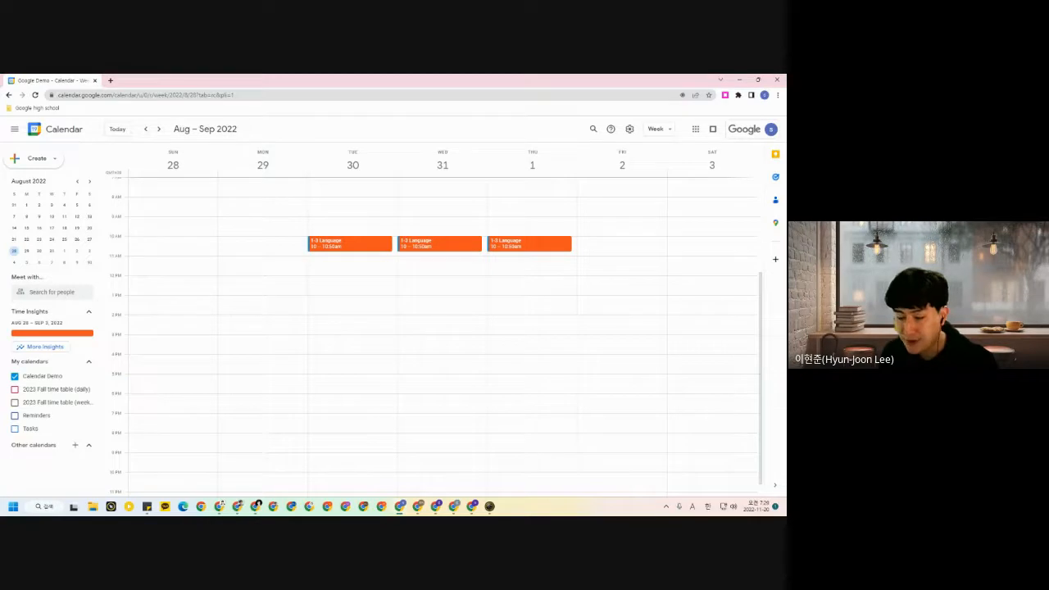
Return to the slide show and advance to the "Ideas for students" slide.
key("alt+Tab")
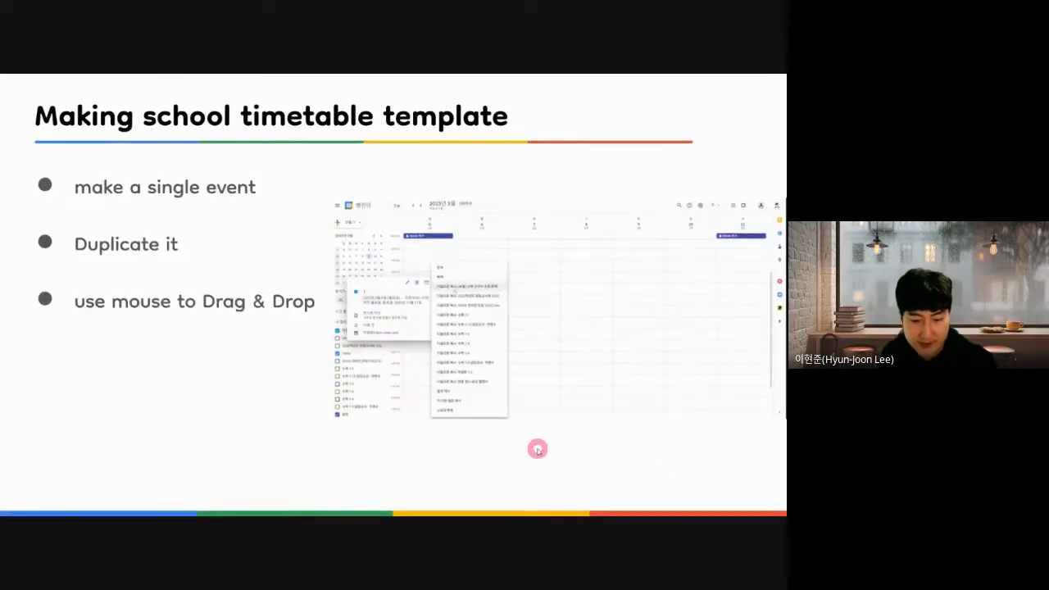
key("Right")
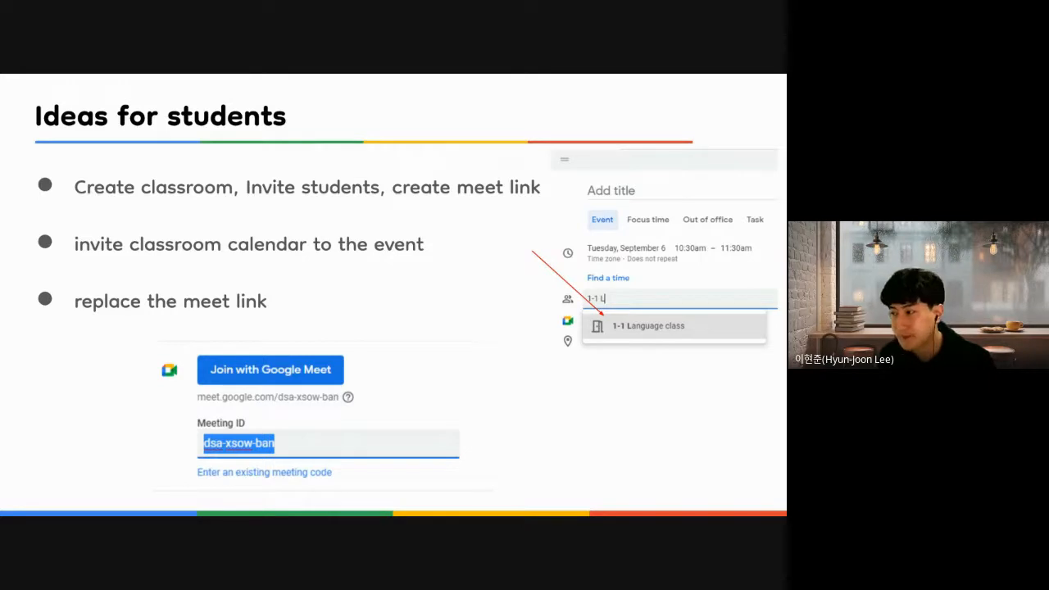
Switch to the Language teacher's browser and open Google Classroom in a new tab.
key("alt+Tab")
left_click_drag(554, 87, 304, 85)
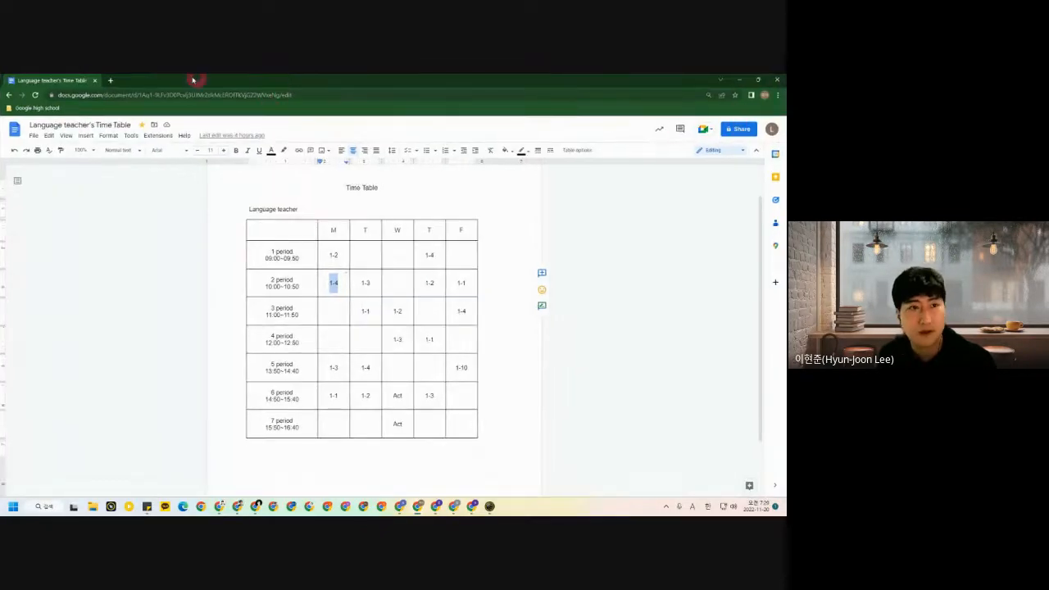
left_click(120, 79)
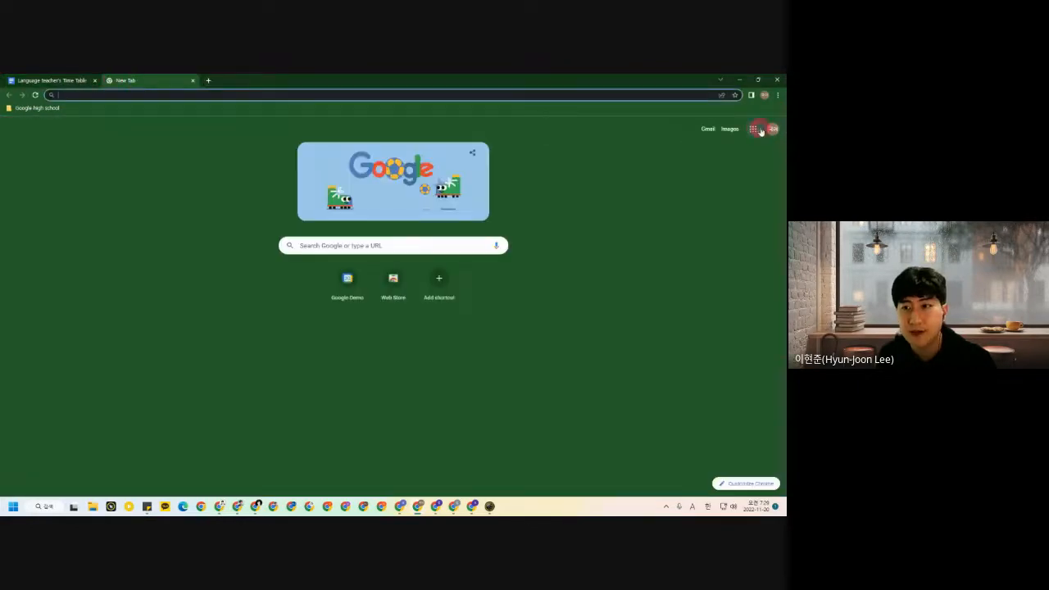
left_click(753, 129)
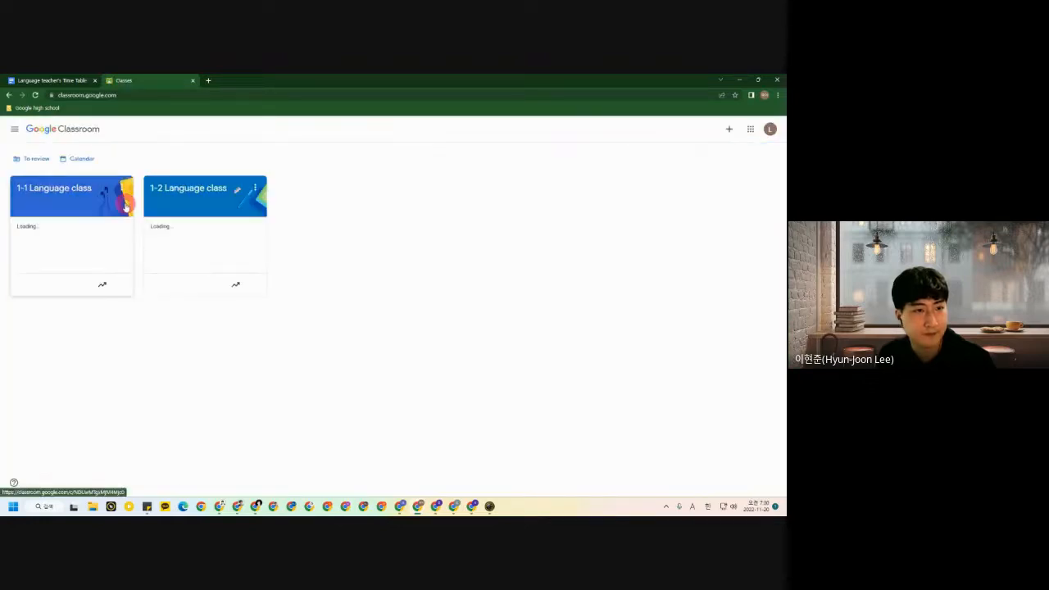
Open the 1-1 Language class and view its People and Classwork pages.
left_click(58, 187)
left_click(410, 128)
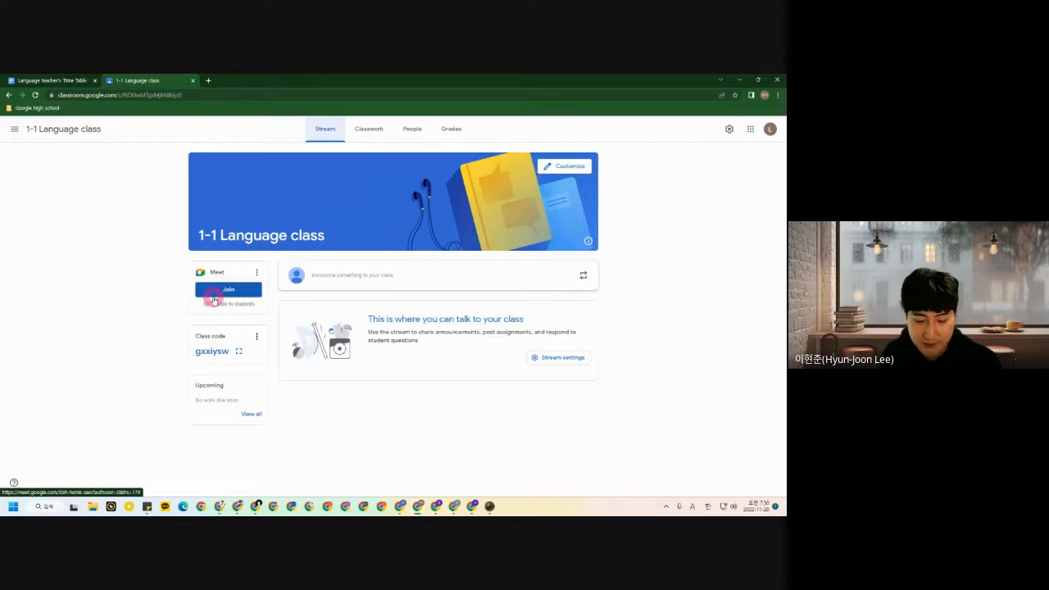
left_click(366, 129)
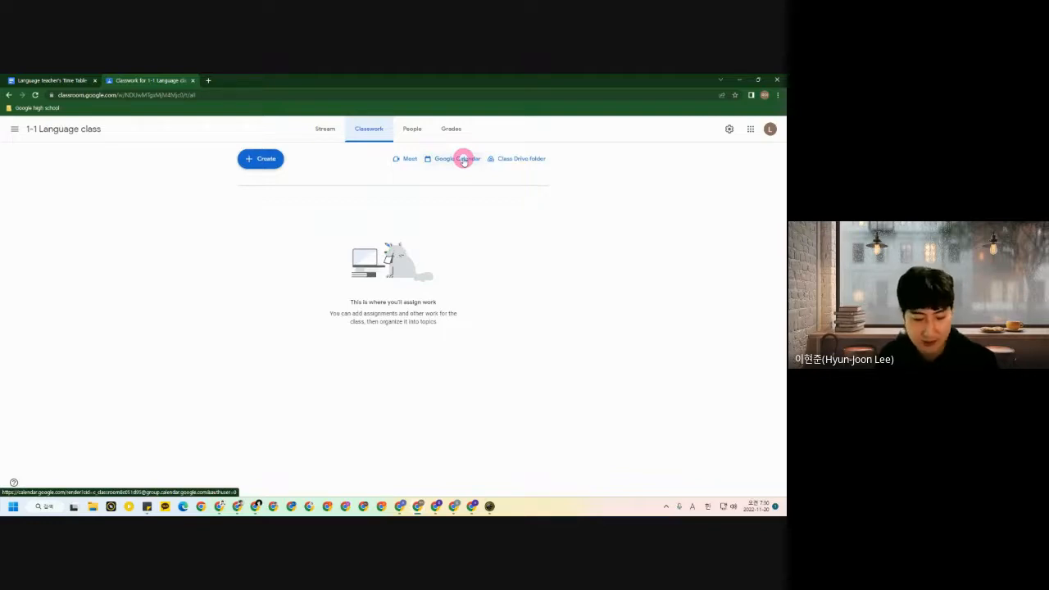
Arrange the Classroom and Calendar windows side by side, show the timetable document, and point out the Monday period 6 class.
left_click_drag(398, 82, 2, 205)
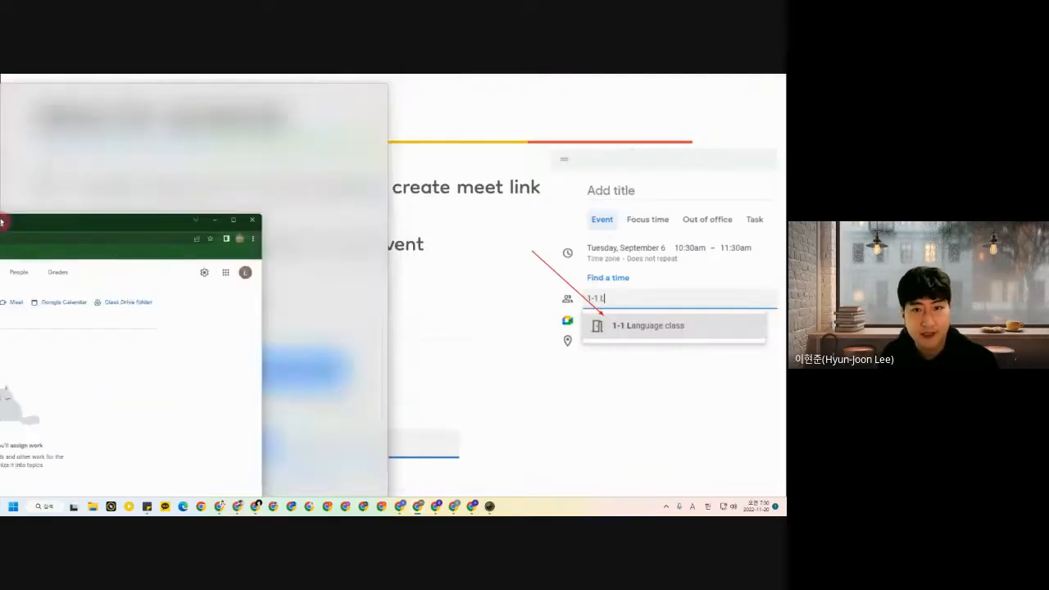
left_click(598, 179)
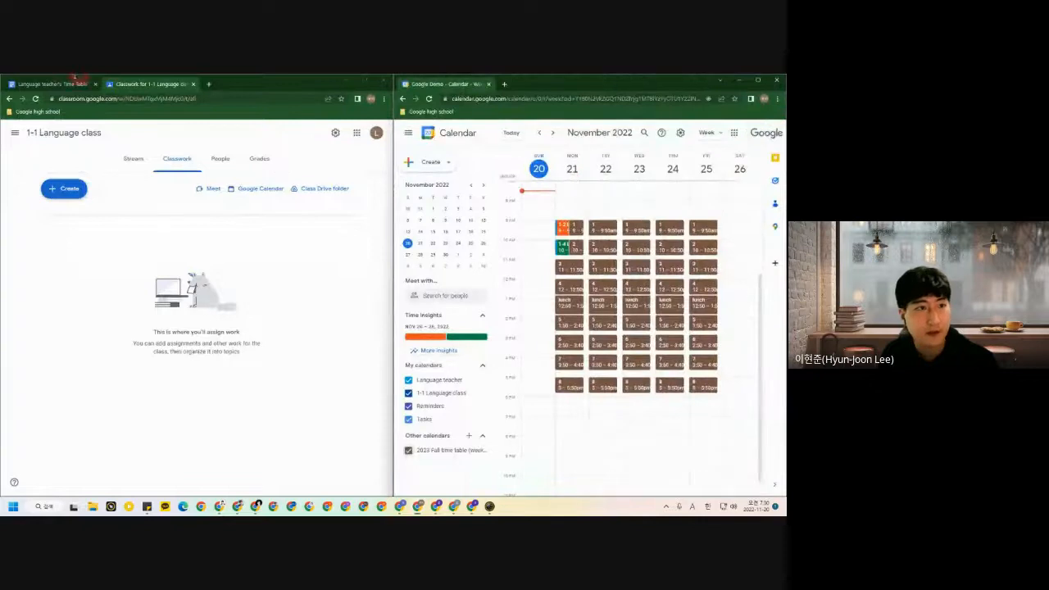
left_click(47, 83)
left_click(155, 398)
left_click_drag(155, 399, 177, 399)
left_click(170, 398)
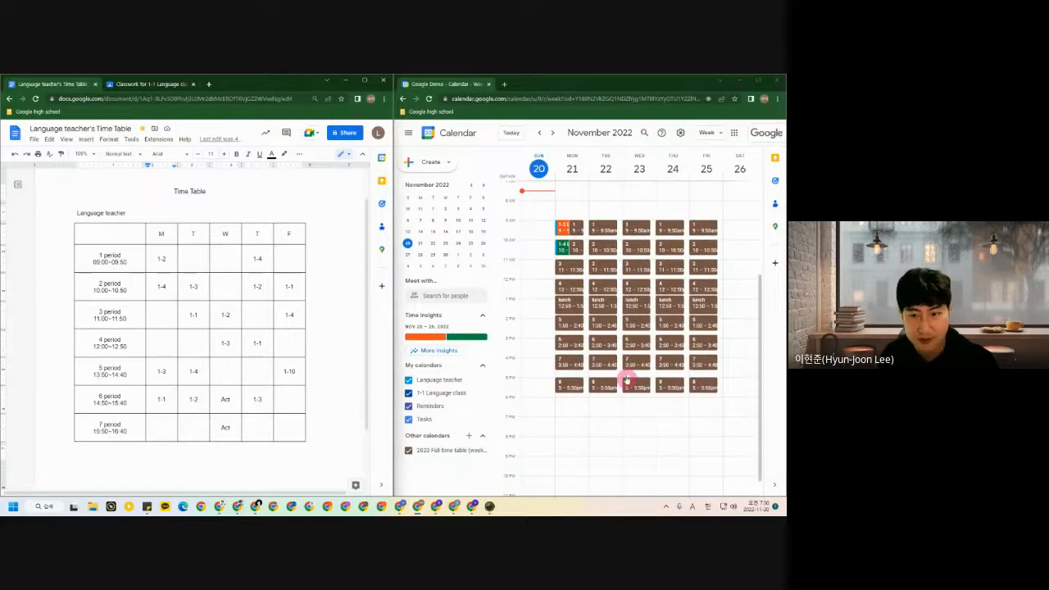
left_click(567, 346)
left_click(740, 273)
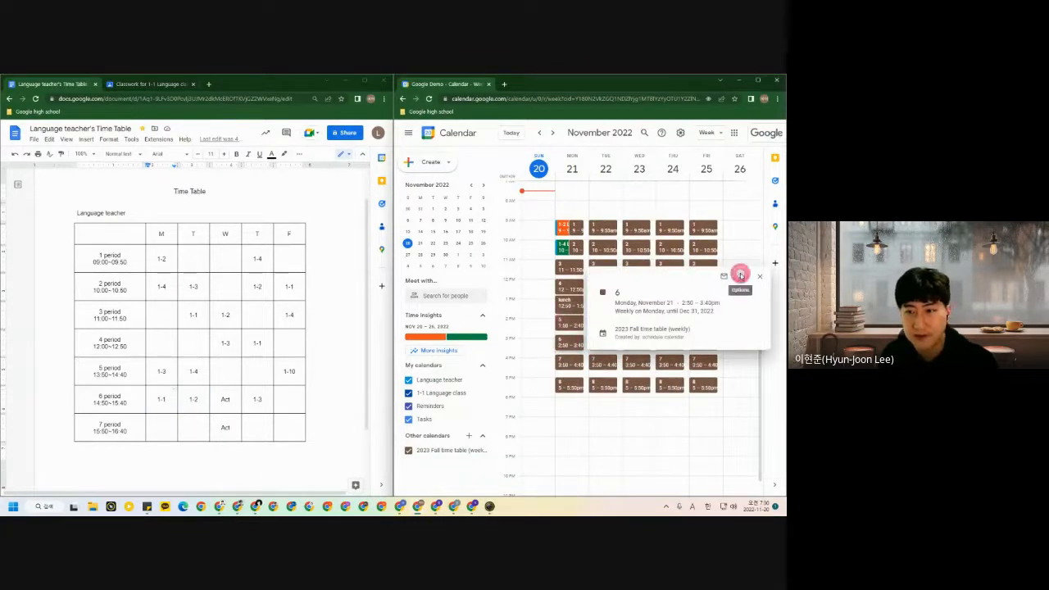
left_click(716, 299)
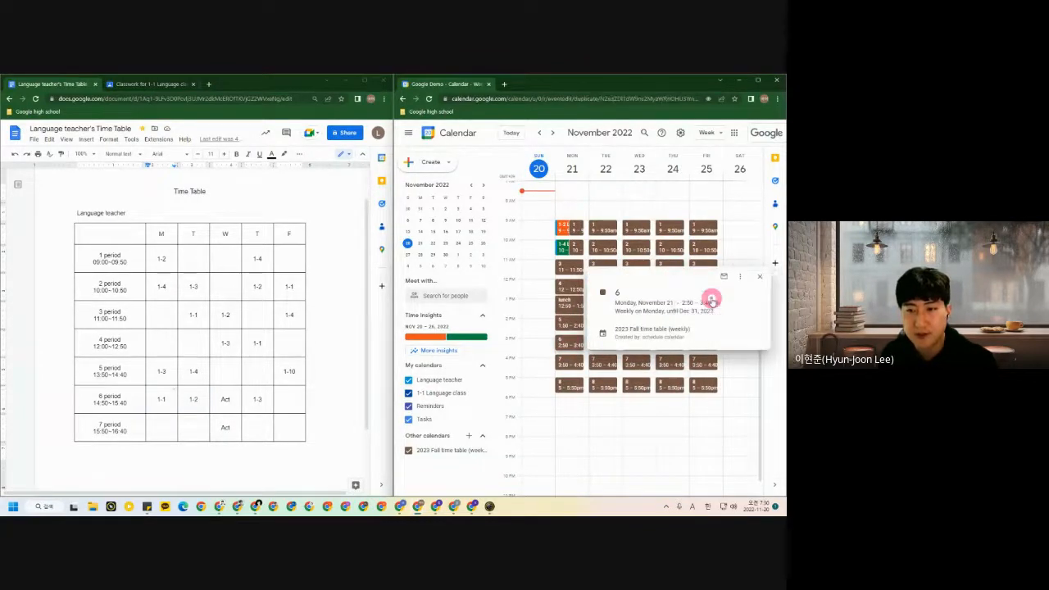
left_click(408, 135)
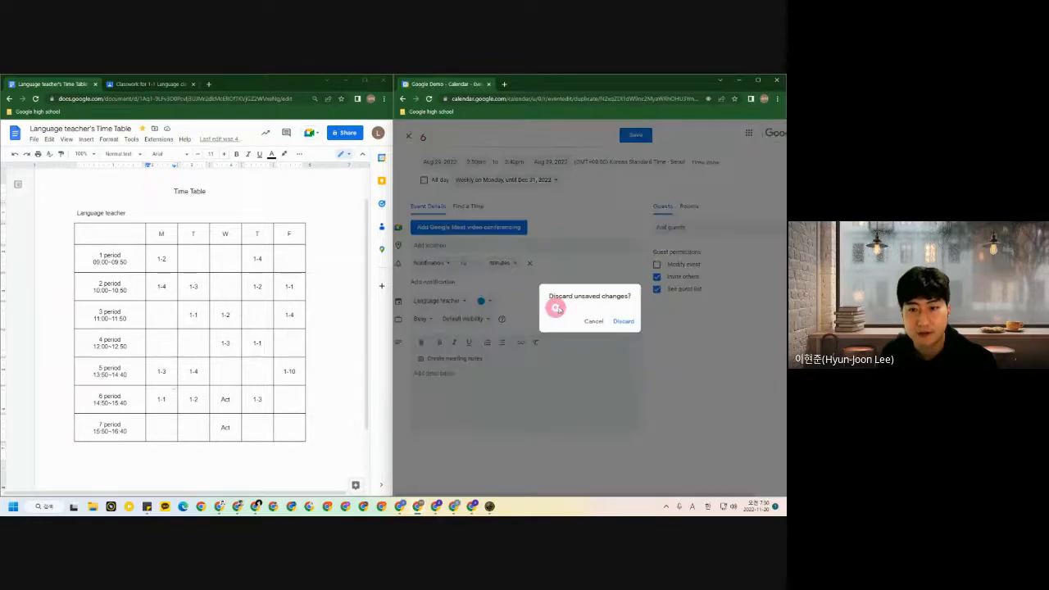
left_click(625, 319)
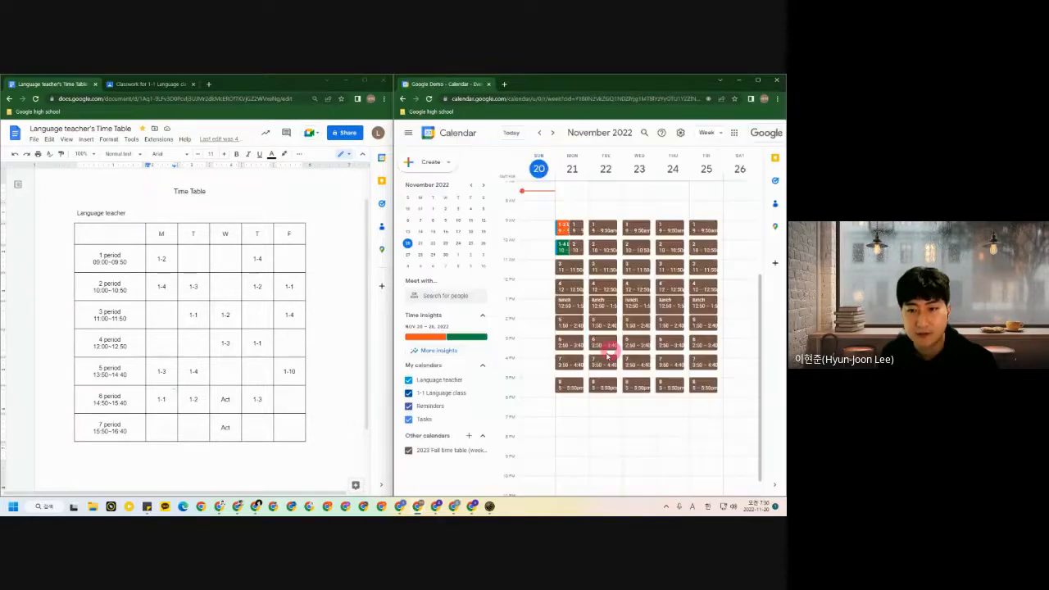
Start copying the Monday period 6 template event to the Language teacher calendar.
left_click(571, 344)
left_click(740, 274)
left_click(728, 317)
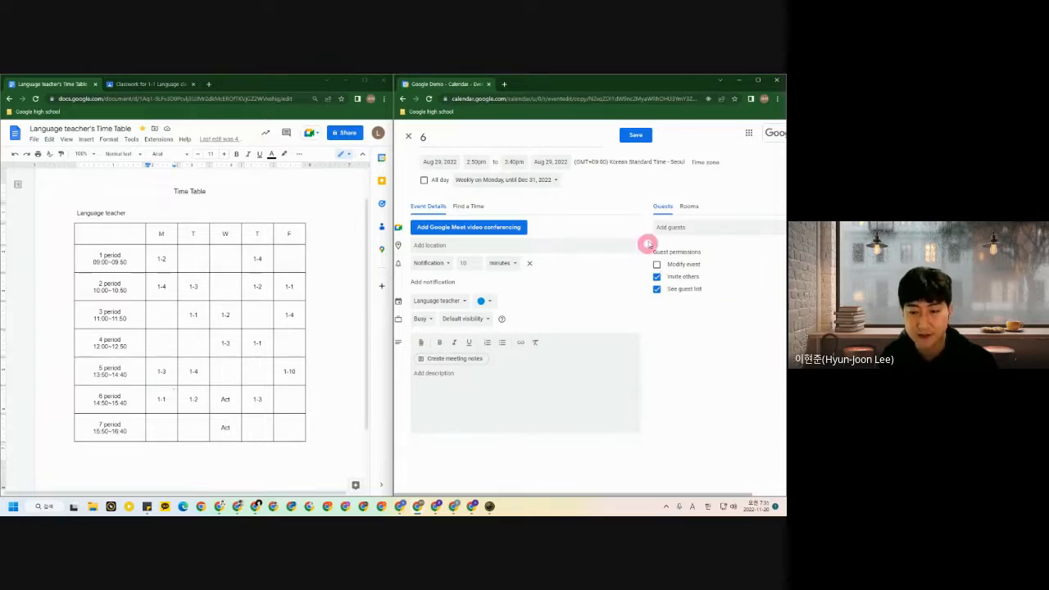
Add the "1-1 Language class" classroom calendar as a guest of the copied period 6 event.
left_click(668, 227)
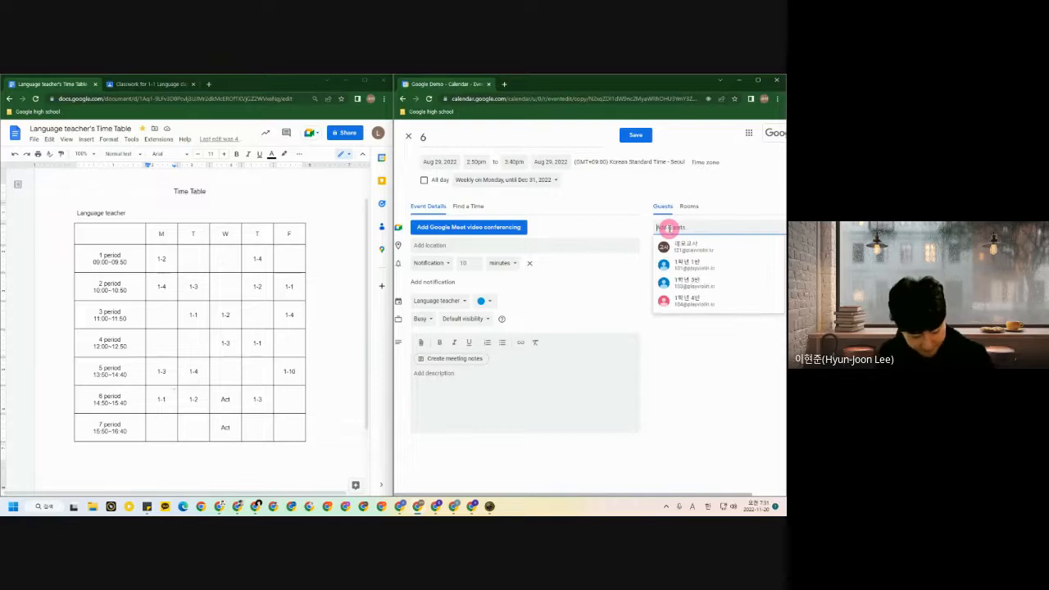
type("1-1 L")
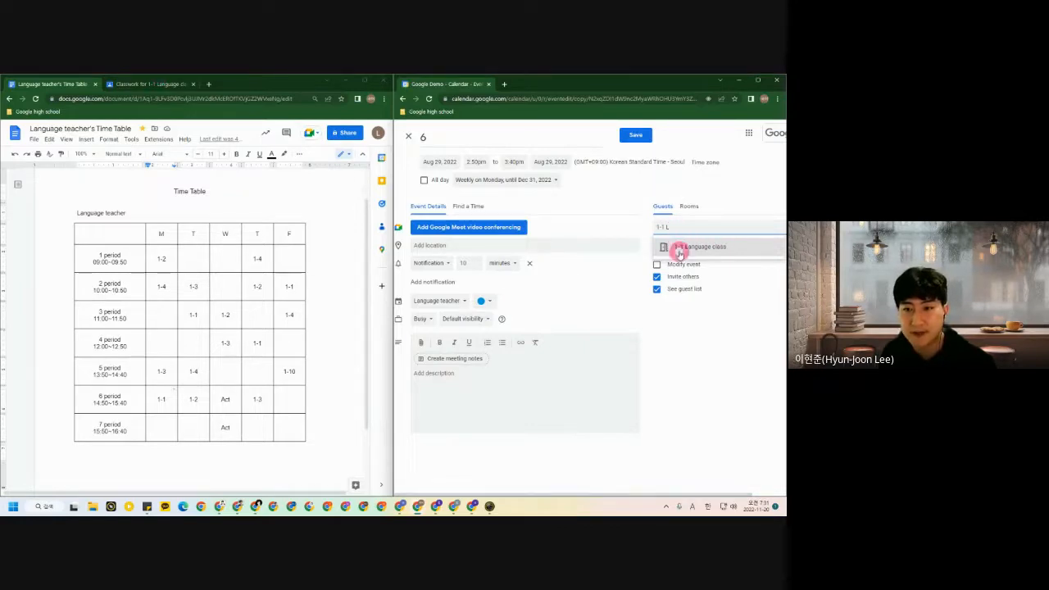
left_click(679, 254)
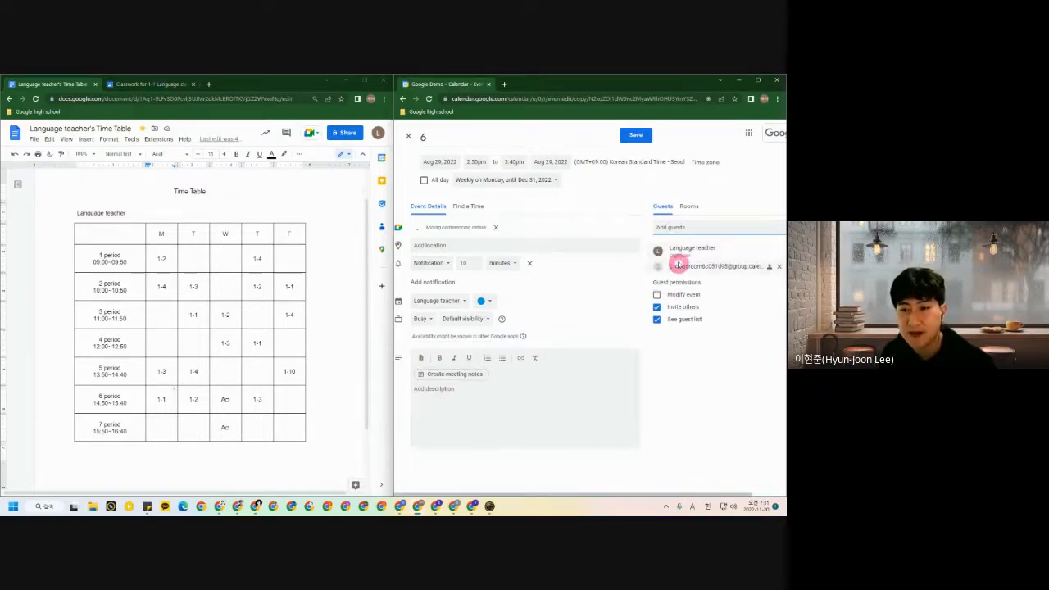
mouse_move(677, 248)
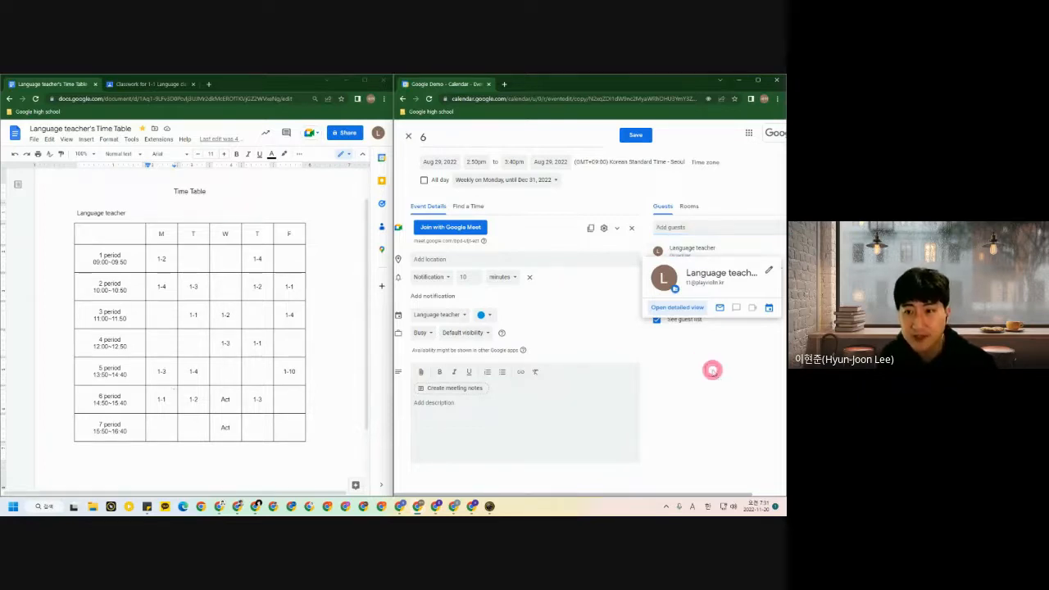
Title the copied period 6 event "1-1 Language" and assign it the red "1-1" color label.
left_click(446, 140)
type("1")
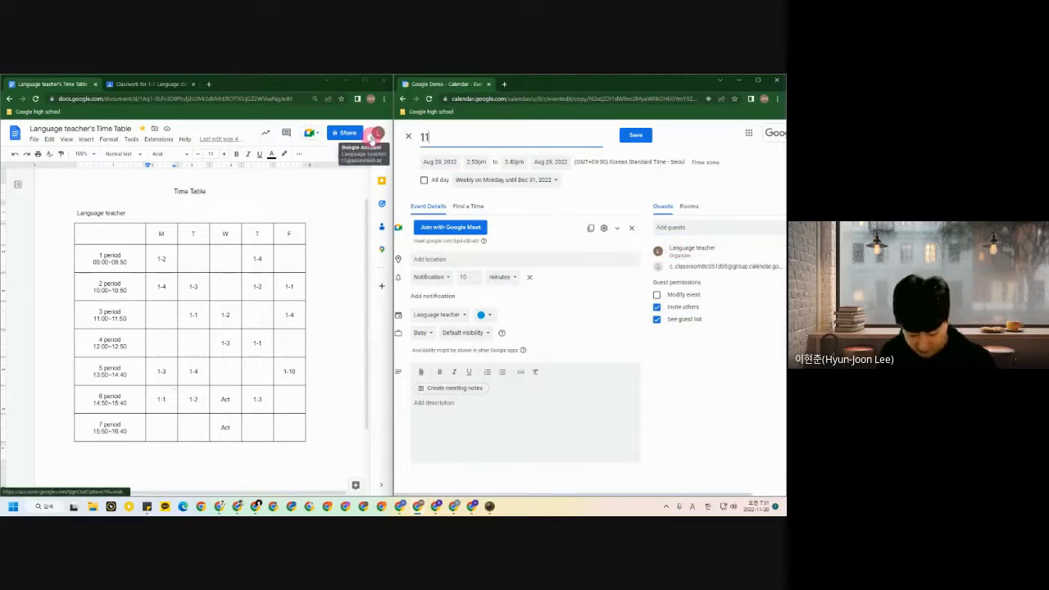
type("- Lan")
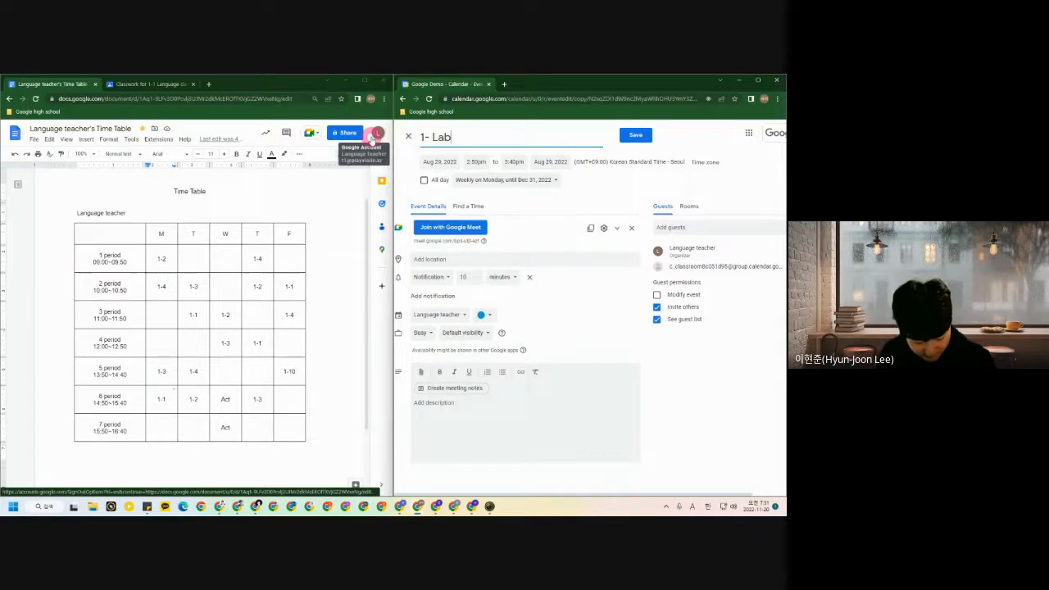
type("guage")
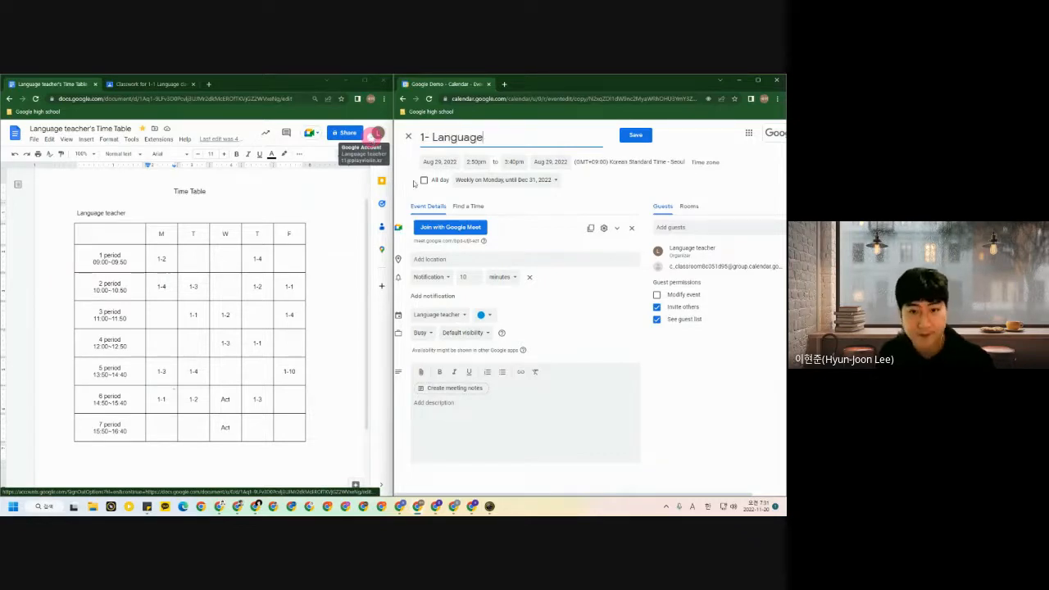
left_click(482, 314)
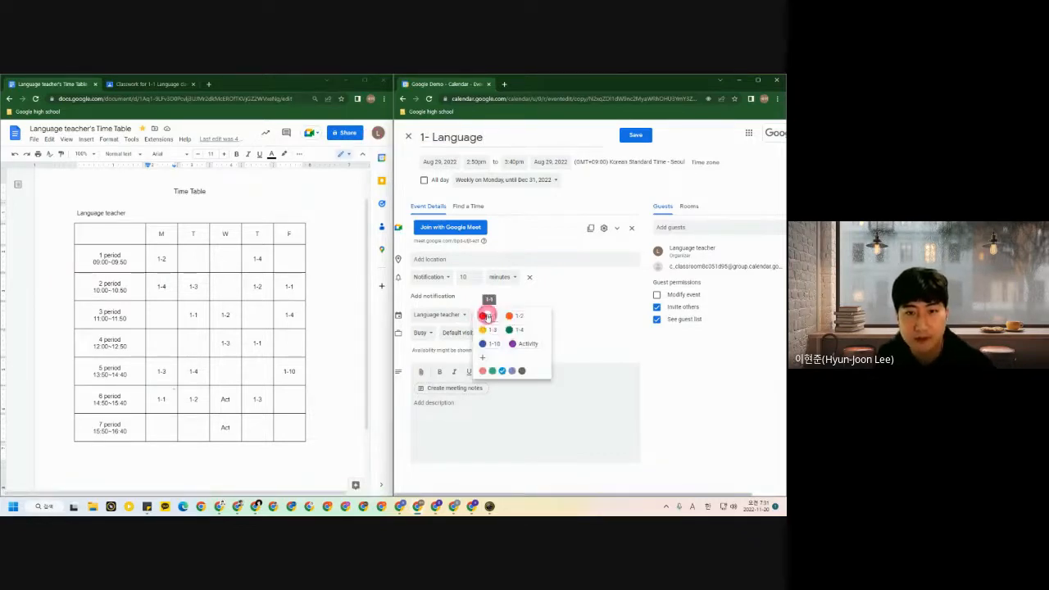
left_click(482, 316)
left_click(426, 137)
type("1")
Set the 1-1 Language event's visibility to Public and save it without sending invitation emails.
left_click(481, 333)
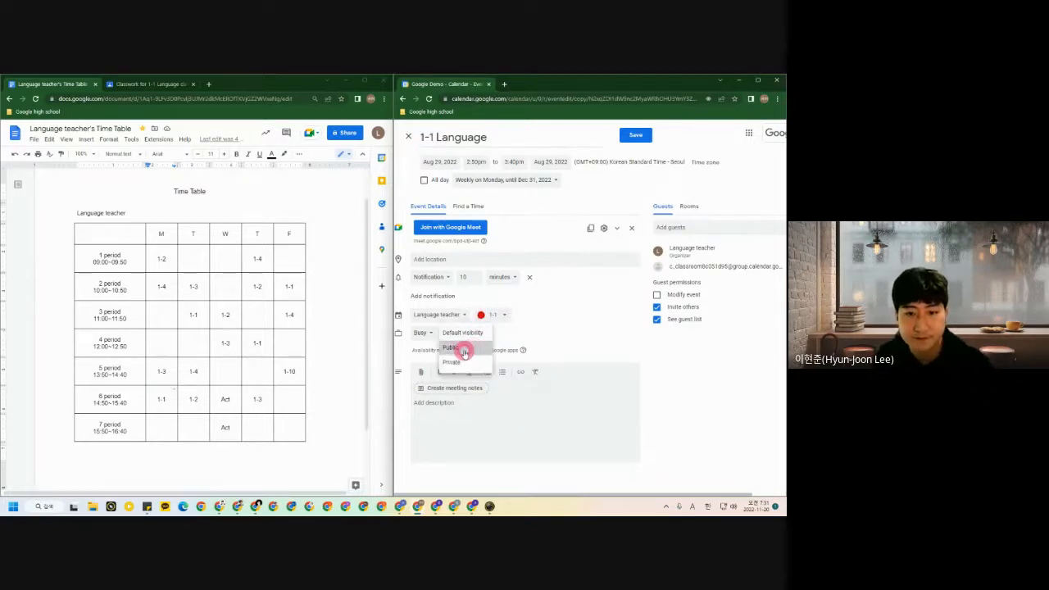
left_click(459, 345)
left_click(631, 135)
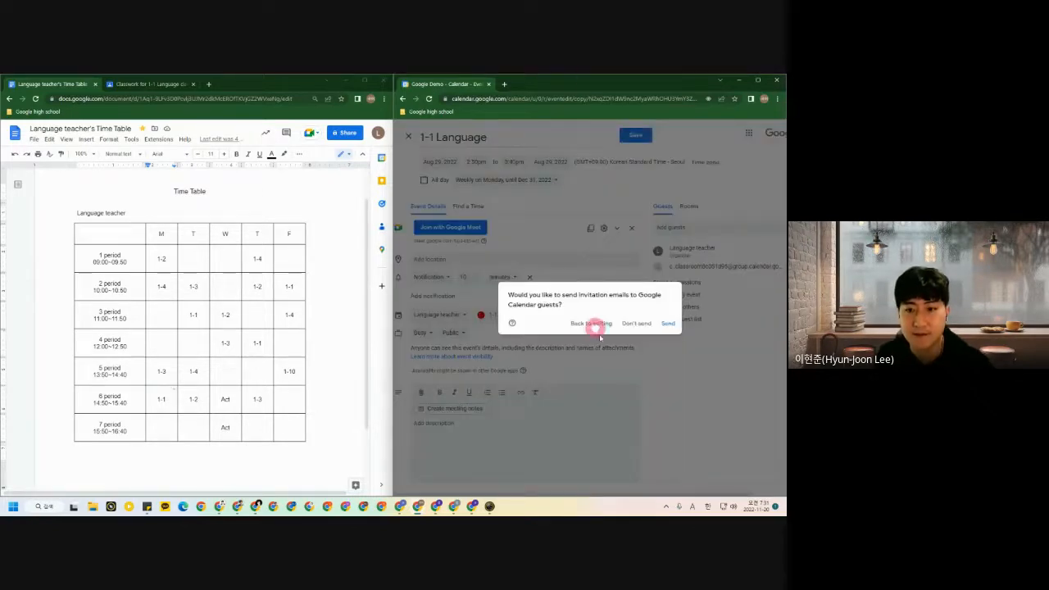
left_click(632, 325)
Maximize the Calendar window and open the Monday 1-1 Language event's Google Meet meeting ID for editing.
left_click_drag(549, 85, 300, 77)
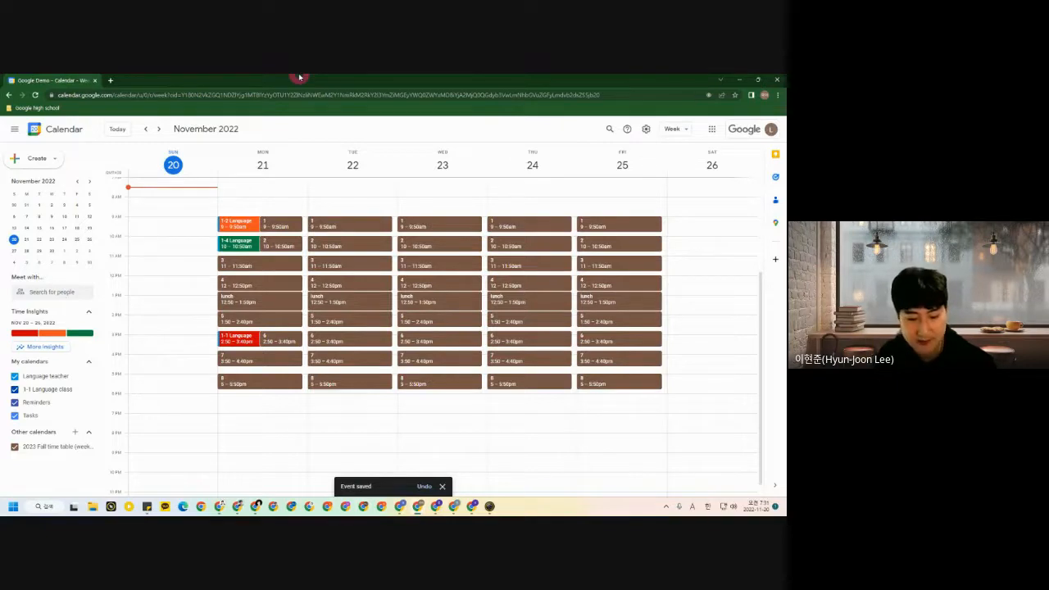
left_click(237, 341)
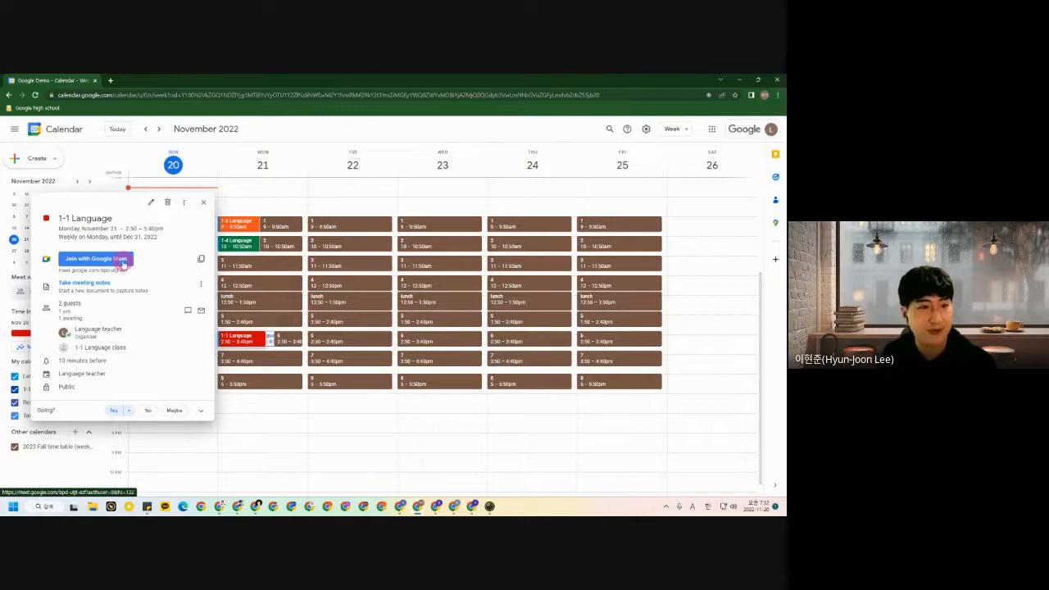
left_click(150, 203)
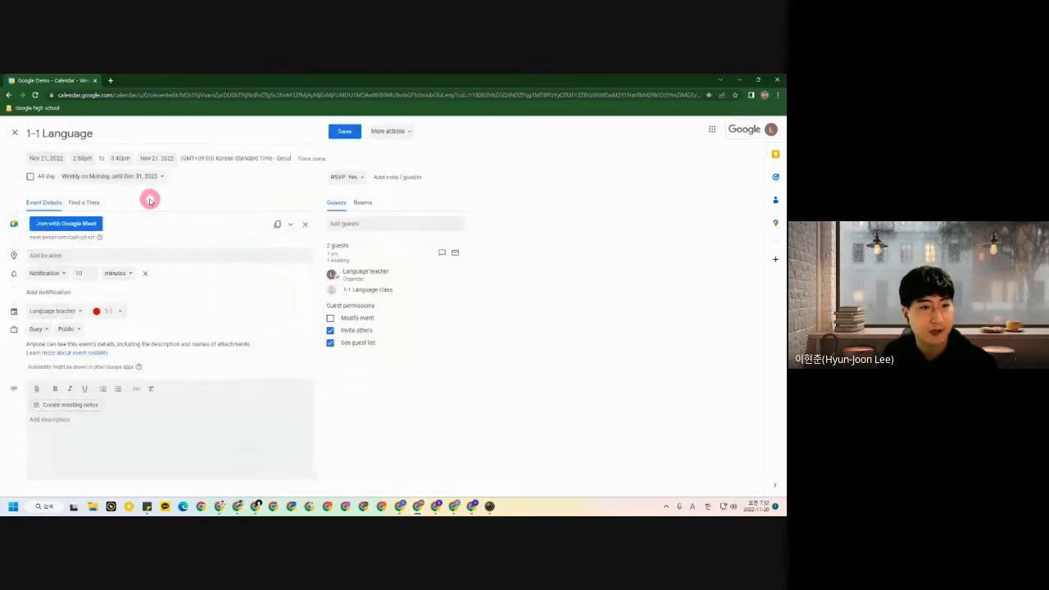
left_click(89, 236)
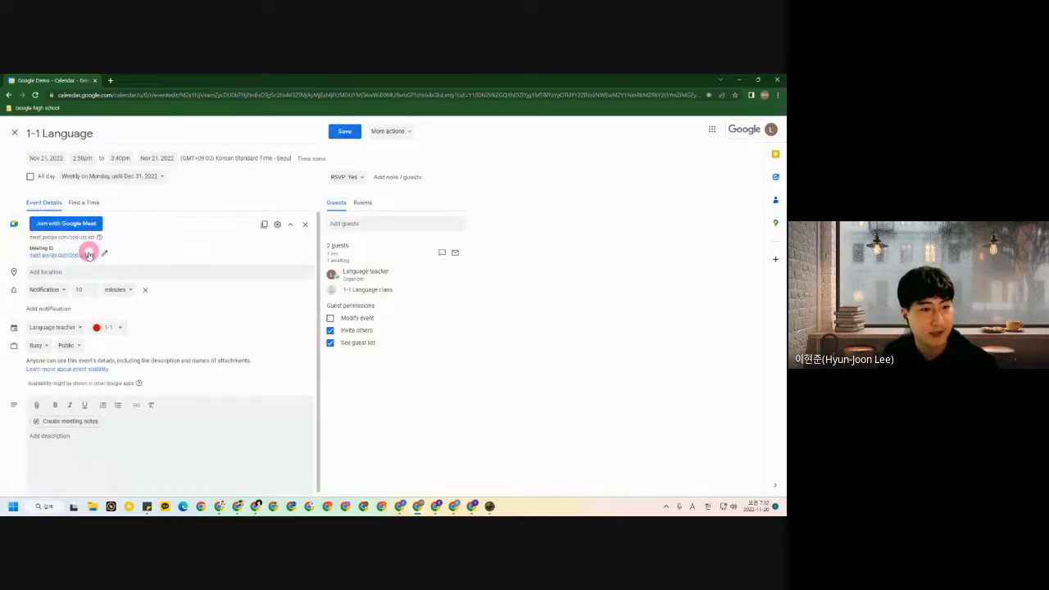
left_click(104, 254)
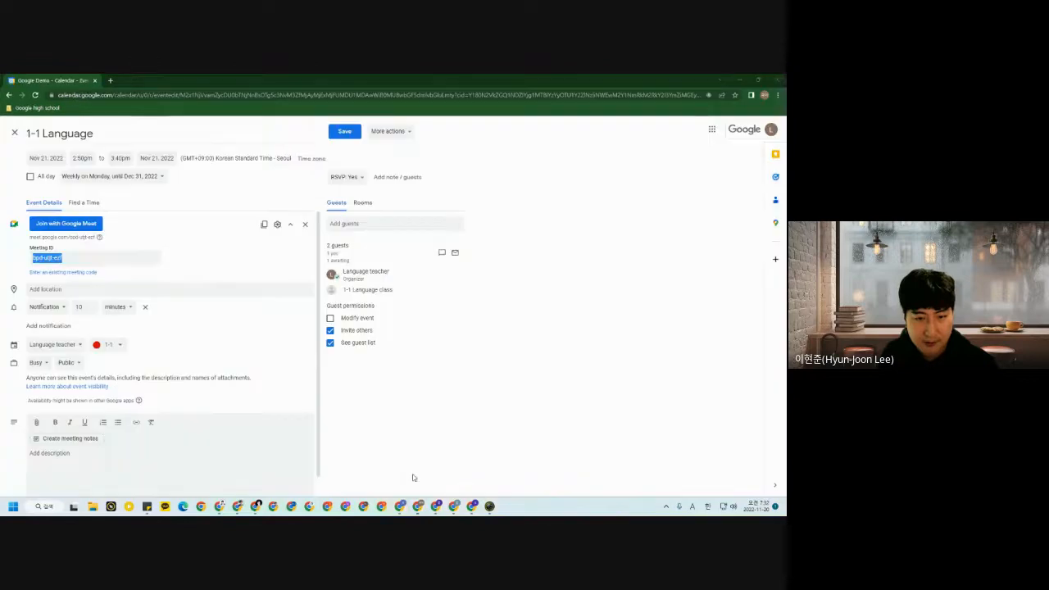
Copy the Meet link from the 1-1 Language class's Stream page in Google Classroom.
left_click_drag(231, 77, 241, 129)
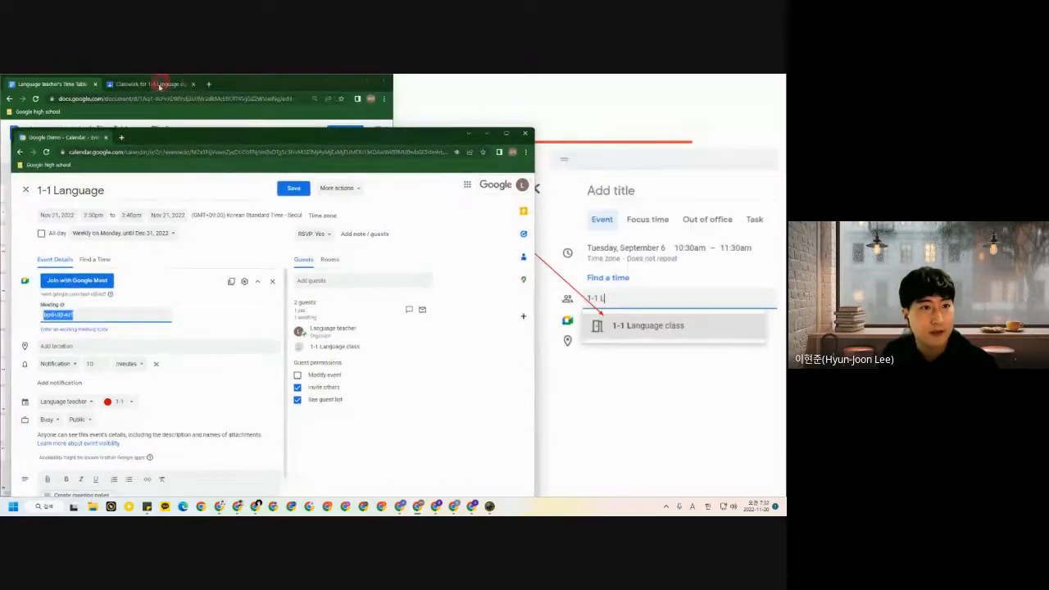
left_click(160, 84)
left_click(131, 159)
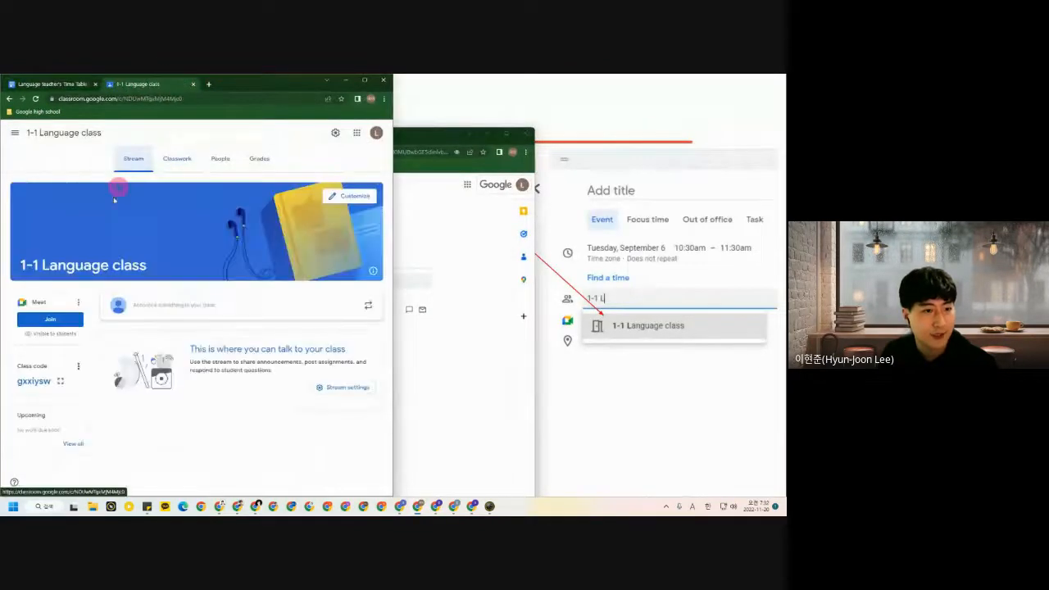
left_click(78, 302)
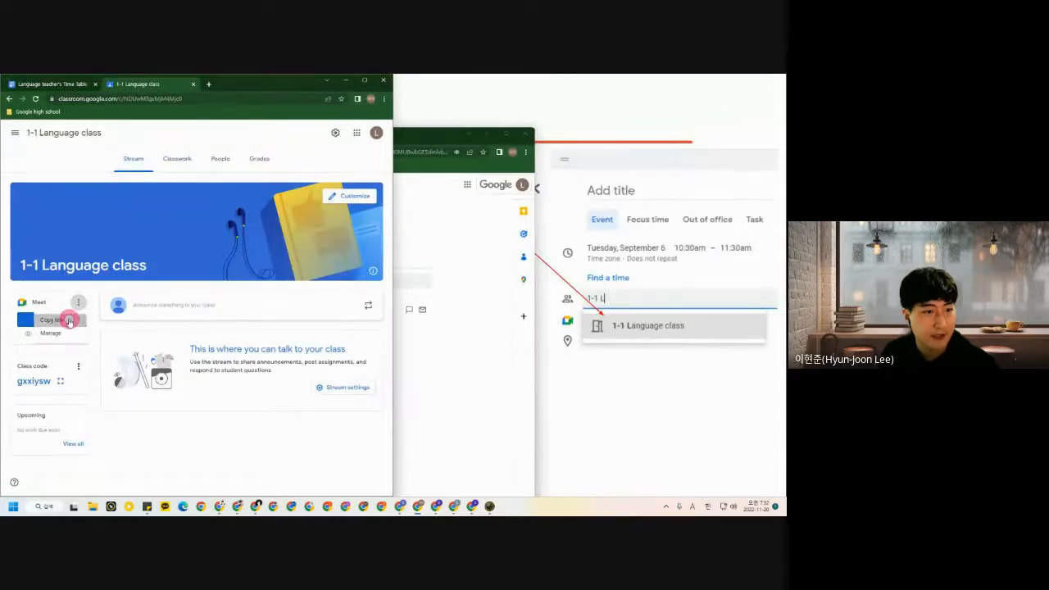
left_click(69, 320)
Replace the 1-1 Language event's meeting ID with the copied Classroom Meet link and save the change for all events.
left_click(409, 141)
triple_click(131, 310)
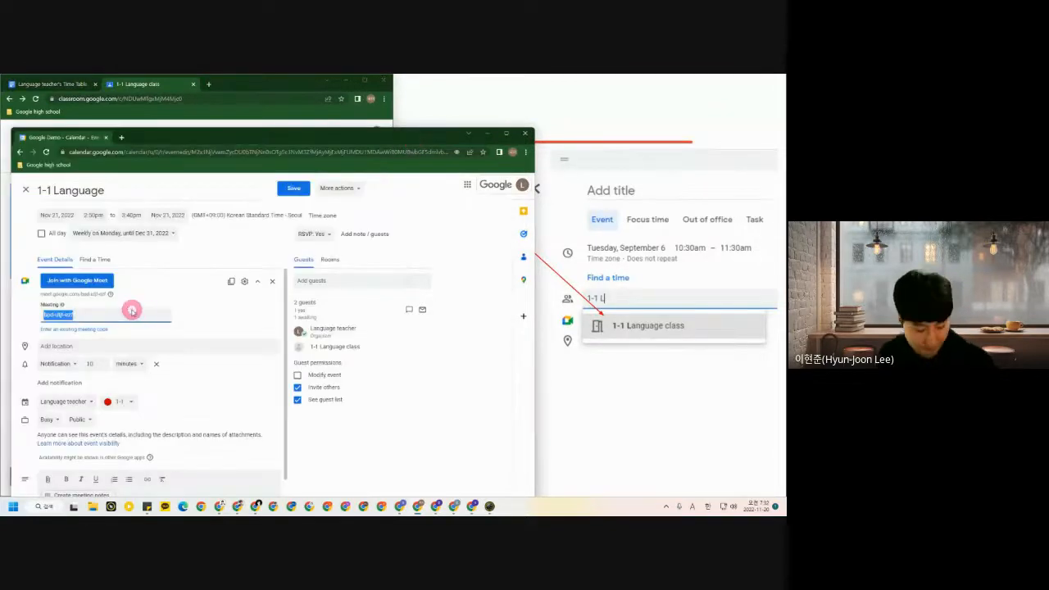
key("ctrl+v")
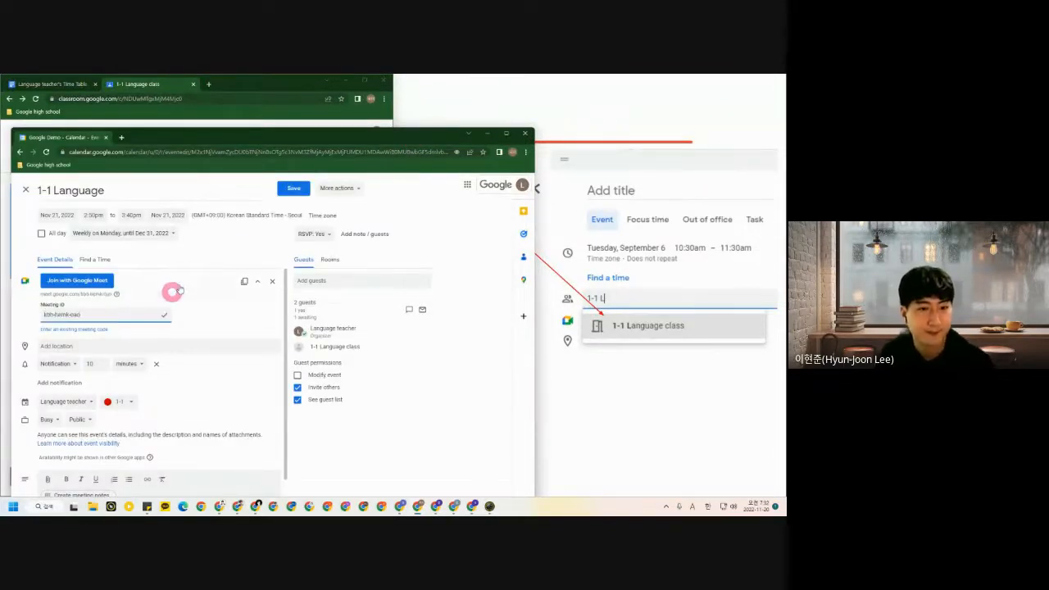
left_click(291, 189)
left_click(222, 355)
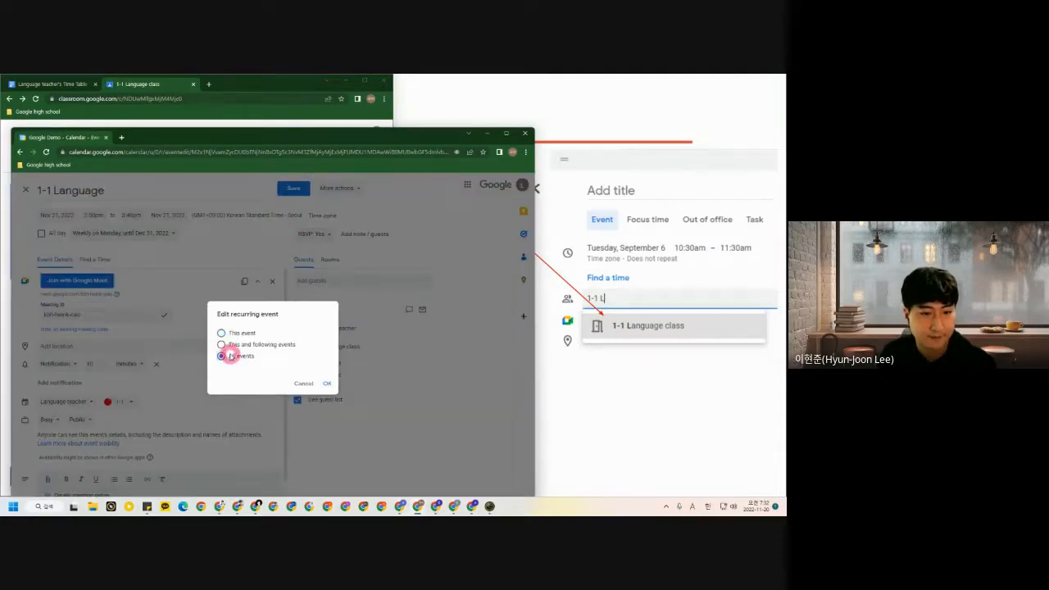
left_click(325, 383)
left_click(325, 382)
left_click_drag(352, 133, 366, 77)
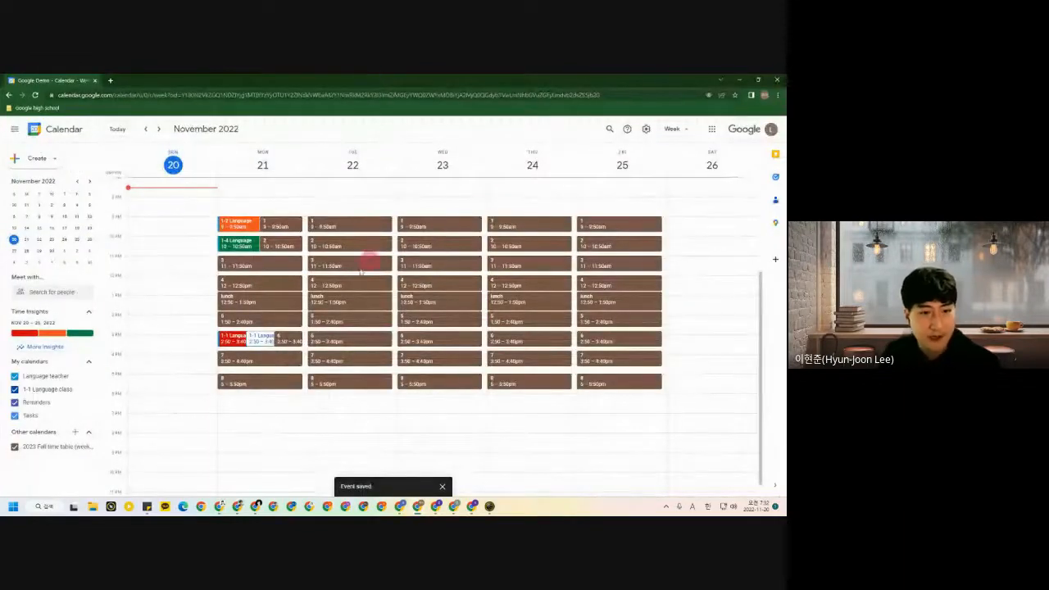
View the class calendar's copy of the 1-1 Language event, and toggle the 1-1 Language class calendar off and on.
left_click(262, 339)
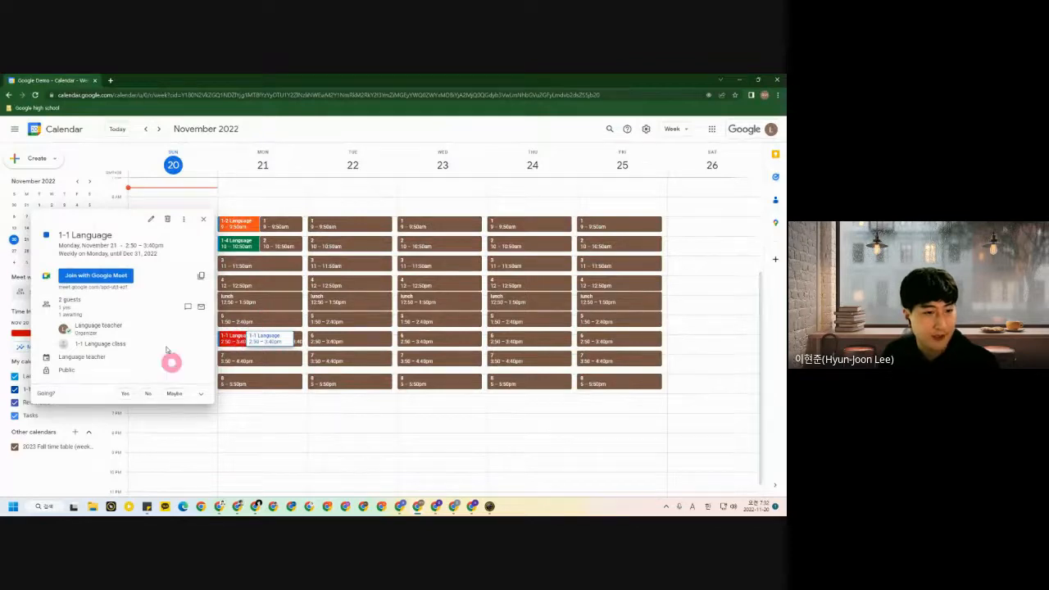
left_click(203, 220)
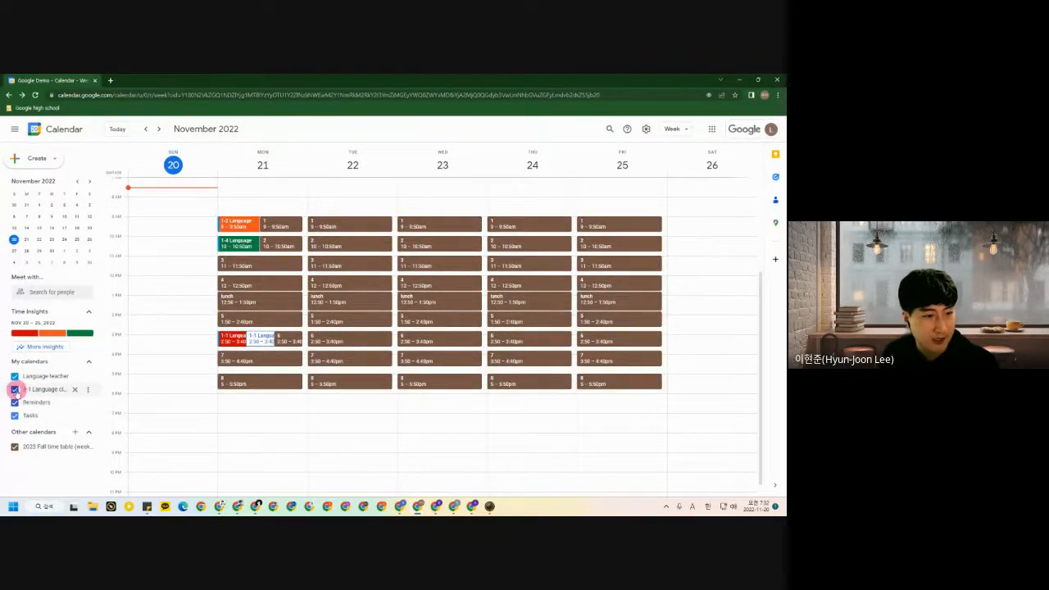
left_click(16, 390)
left_click(15, 390)
left_click(16, 390)
left_click(15, 390)
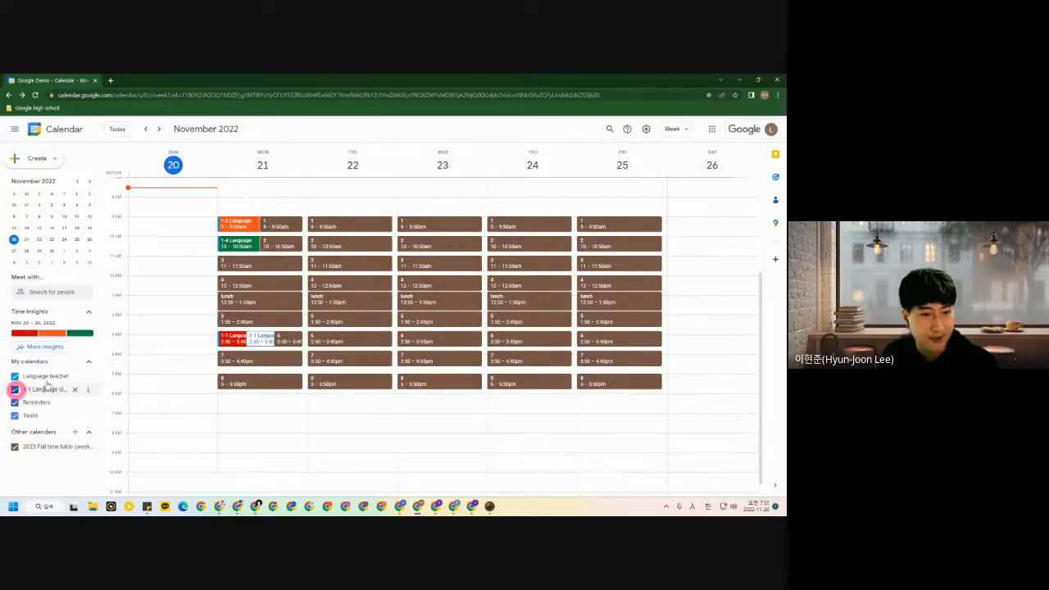
Respond "Yes" to all events of the class calendar's 1-1 Language invitation and check the event's Meet link.
left_click(256, 345)
left_click(122, 394)
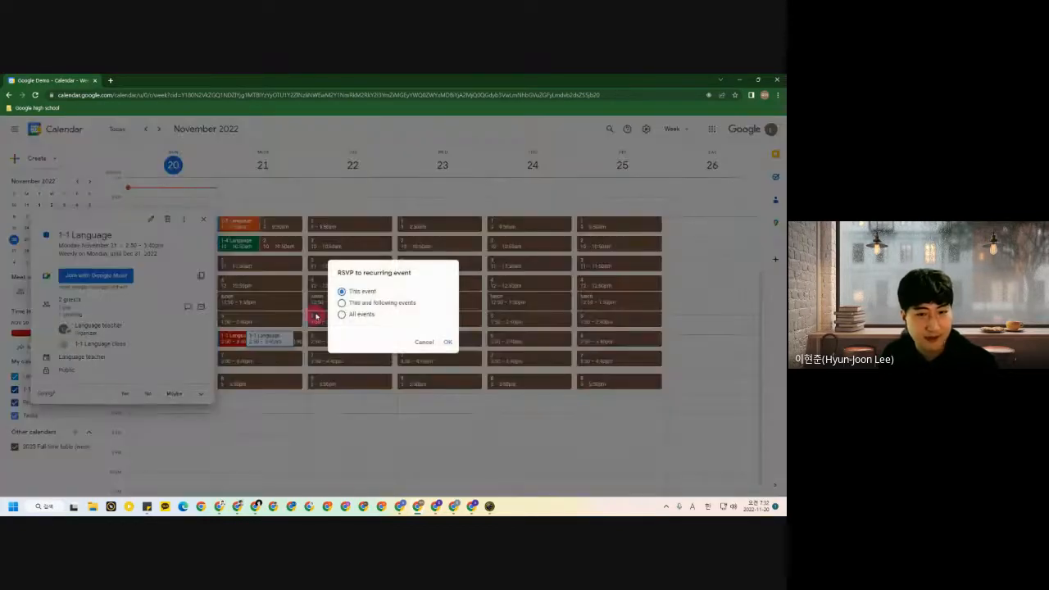
left_click(342, 314)
left_click(446, 342)
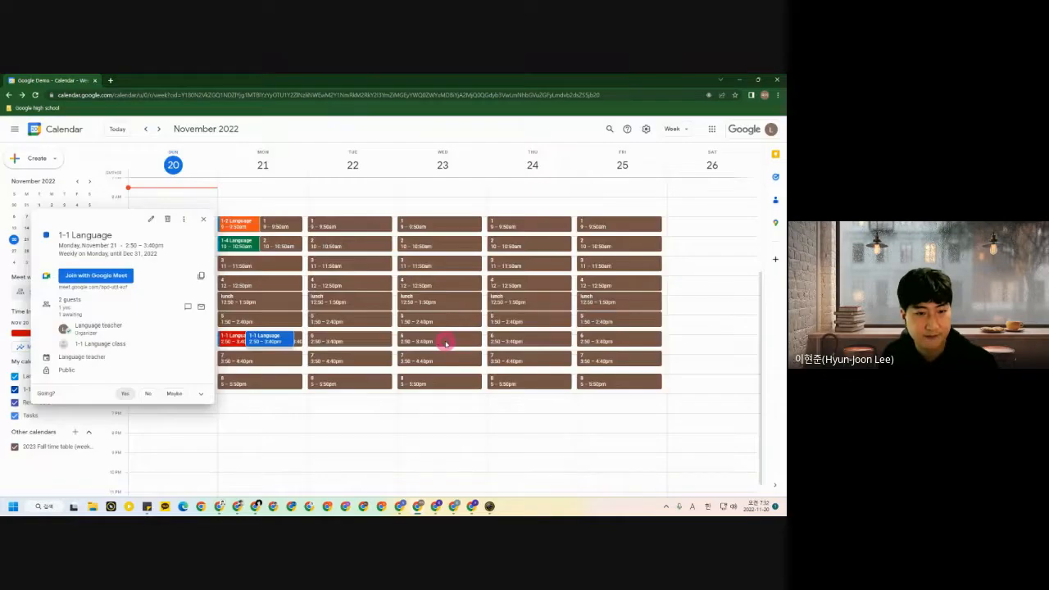
left_click(262, 339)
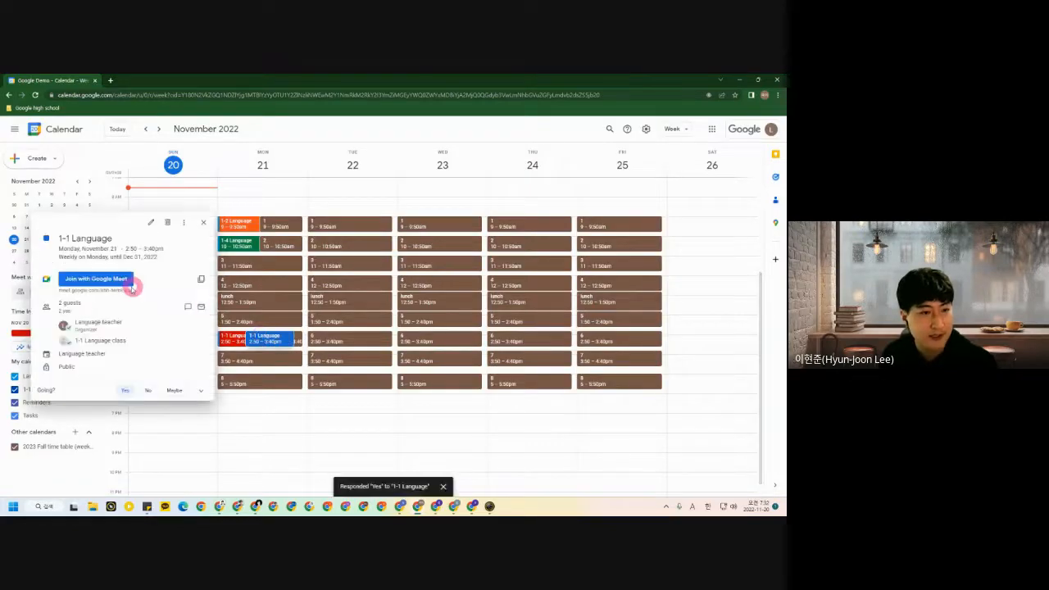
left_click_drag(99, 290, 131, 290)
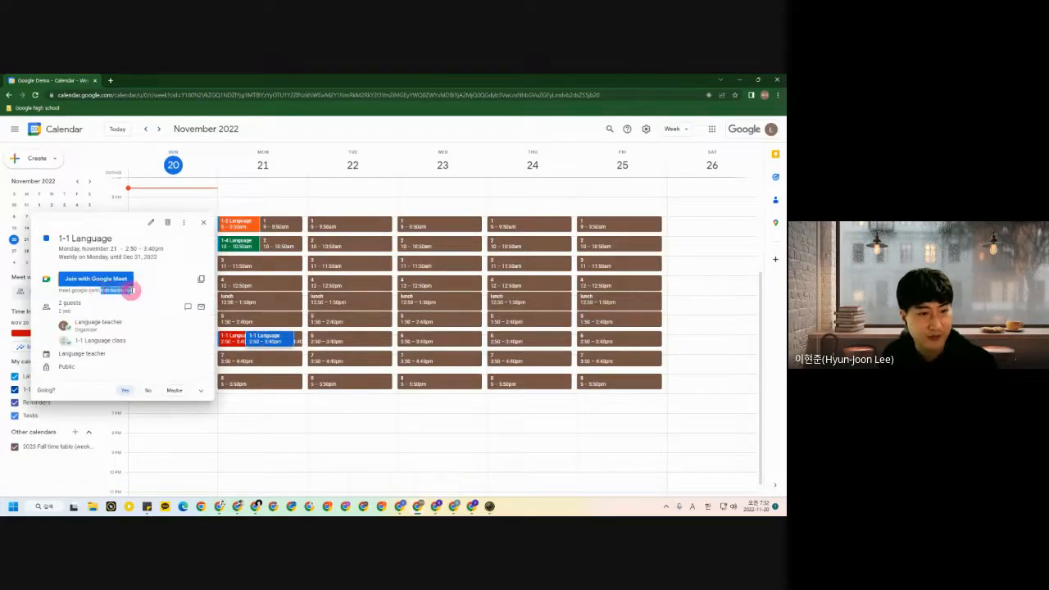
Switch to the student account's calendar, show the 1-1 Language class calendar, and view Monday's 1-1 Language event details.
left_click(472, 506)
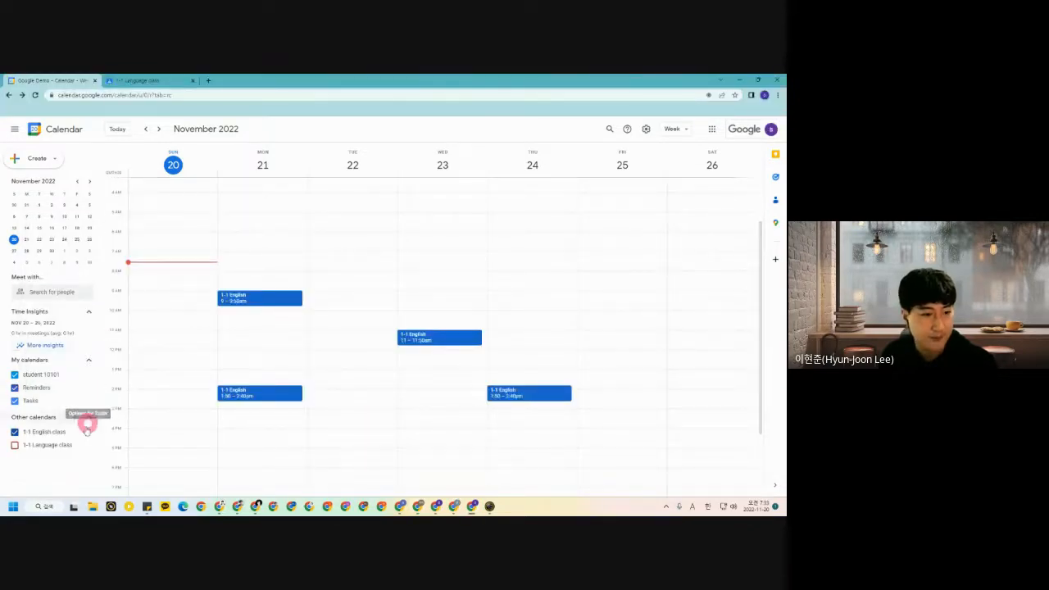
left_click(15, 445)
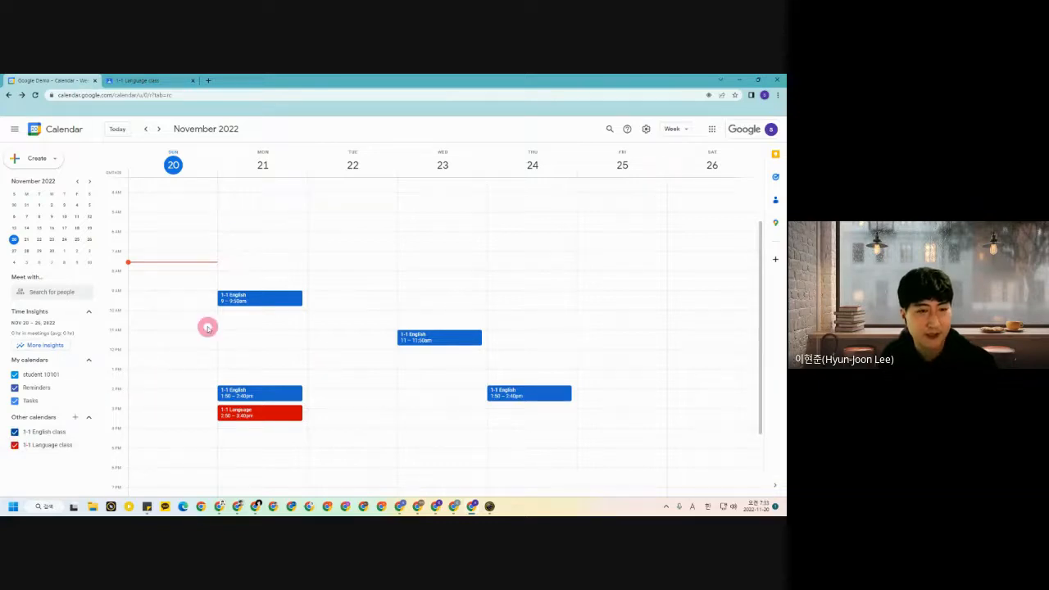
scroll(138, 399, "down", 2)
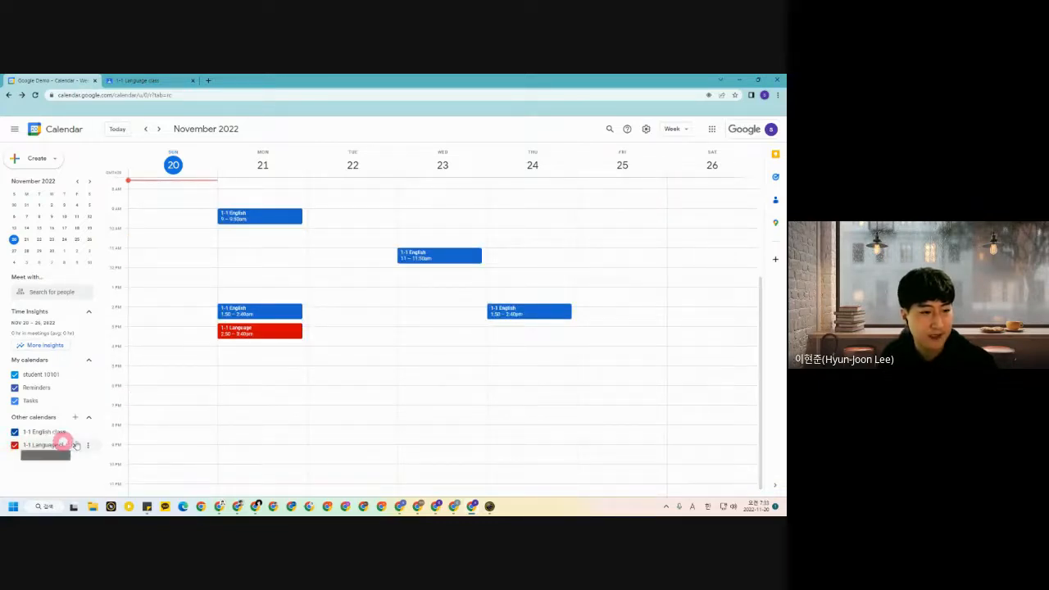
left_click(234, 332)
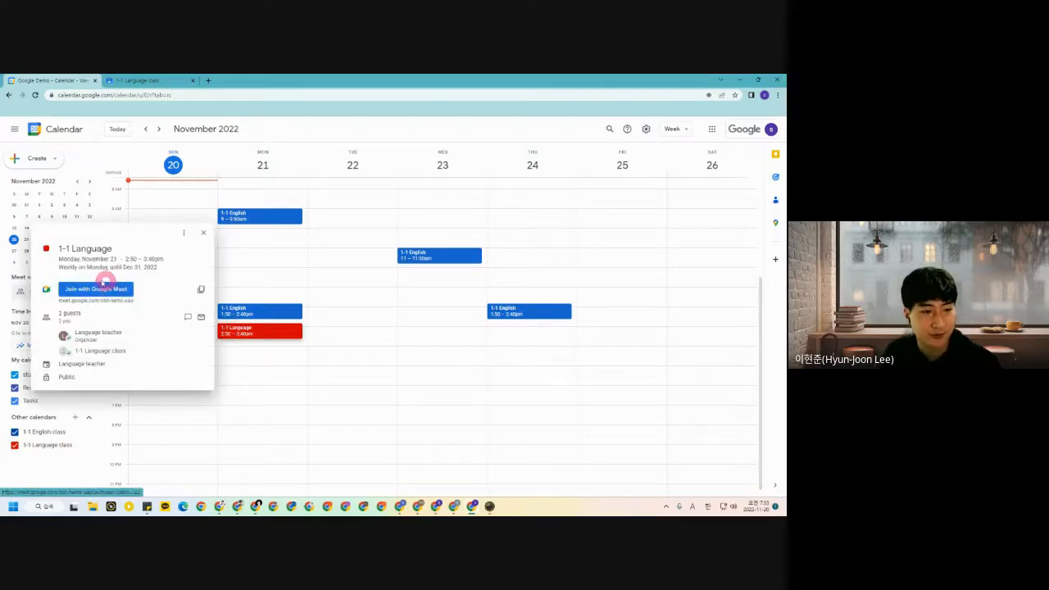
left_click(205, 232)
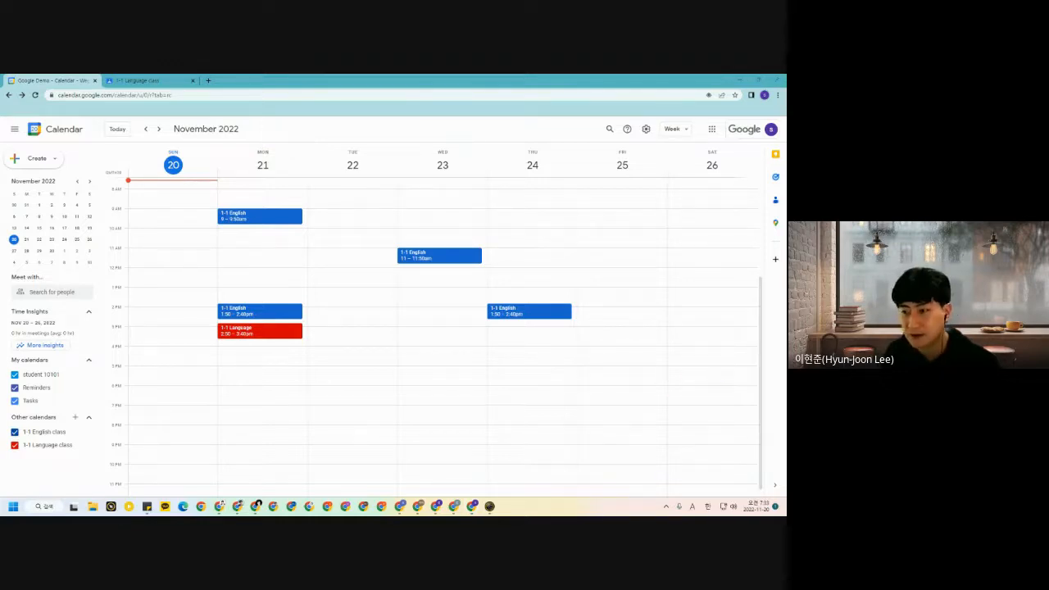
Switch to the presentation and advance to the "Making non-recurring timetable template" slide.
key("alt+Tab")
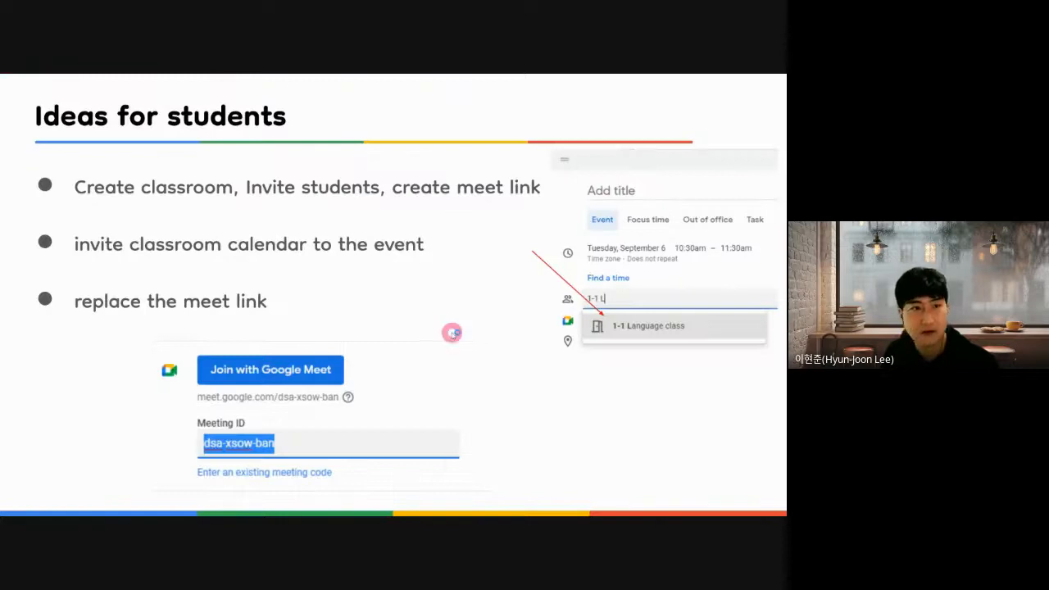
left_click(452, 333)
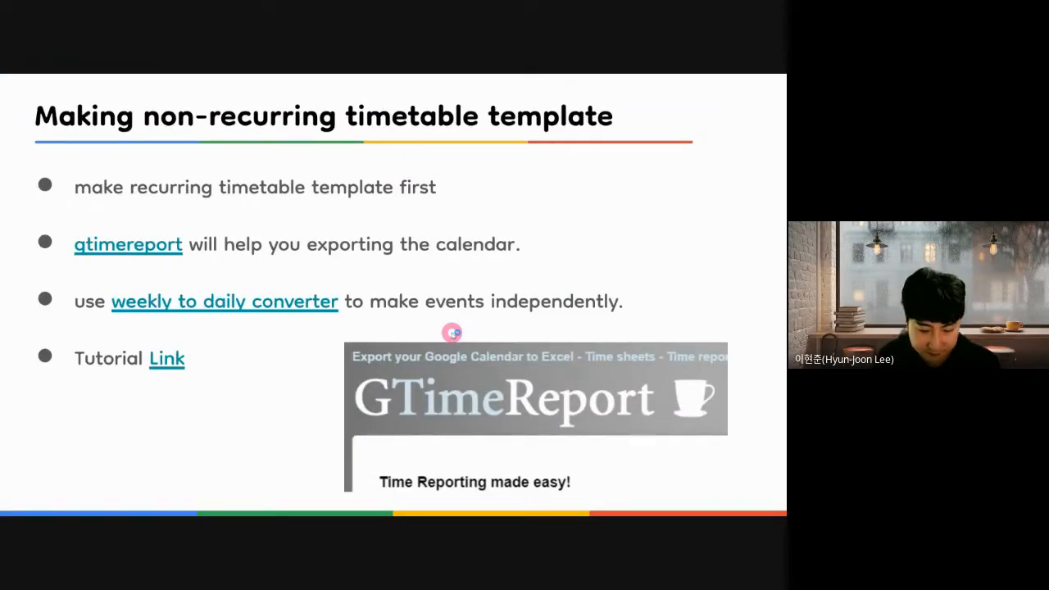